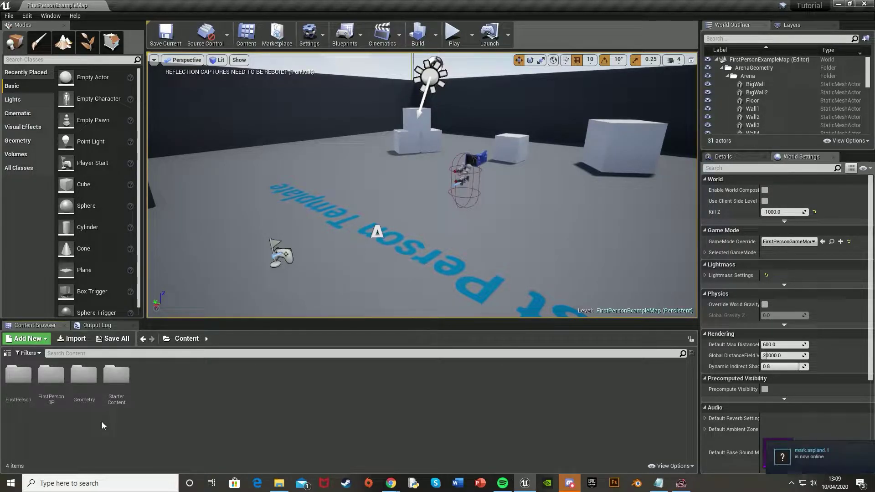
# - Start a new Blueprint Class in the FirstPersonBP/Blueprints folder
pyautogui.doubleClick(51, 379)
pyautogui.doubleClick(18, 376)
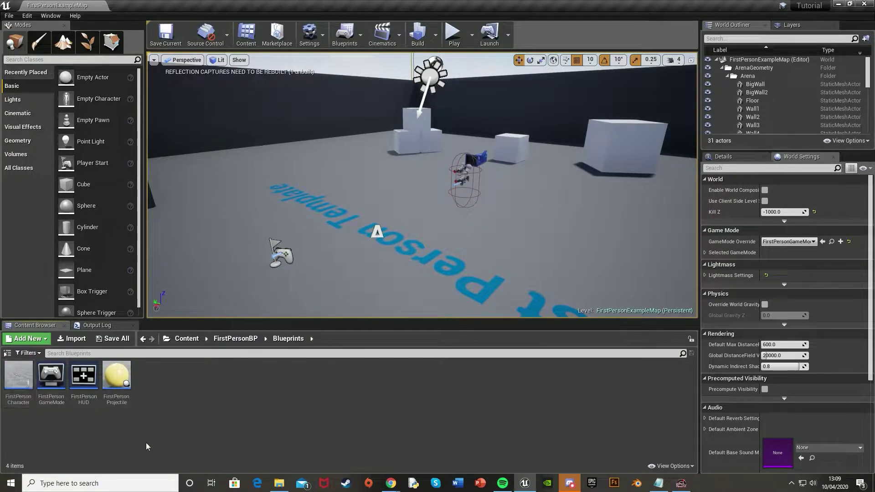
pyautogui.rightClick(186, 410)
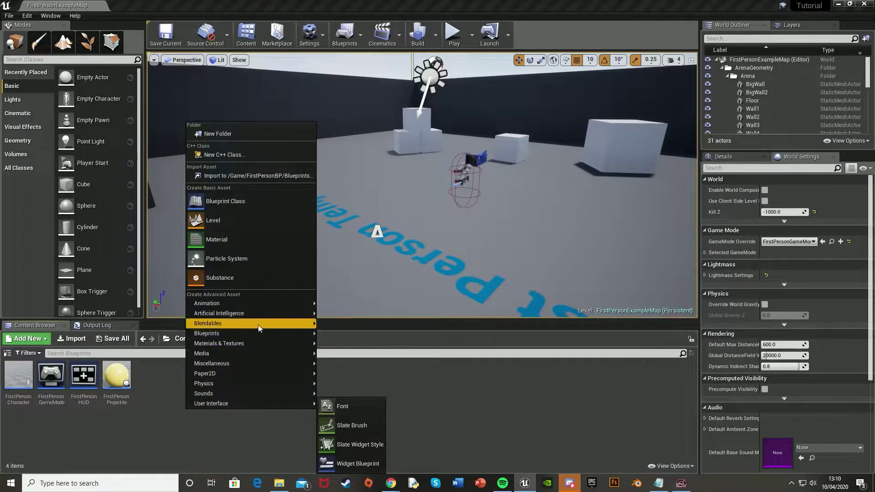
pyautogui.moveTo(281, 331)
pyautogui.click(344, 335)
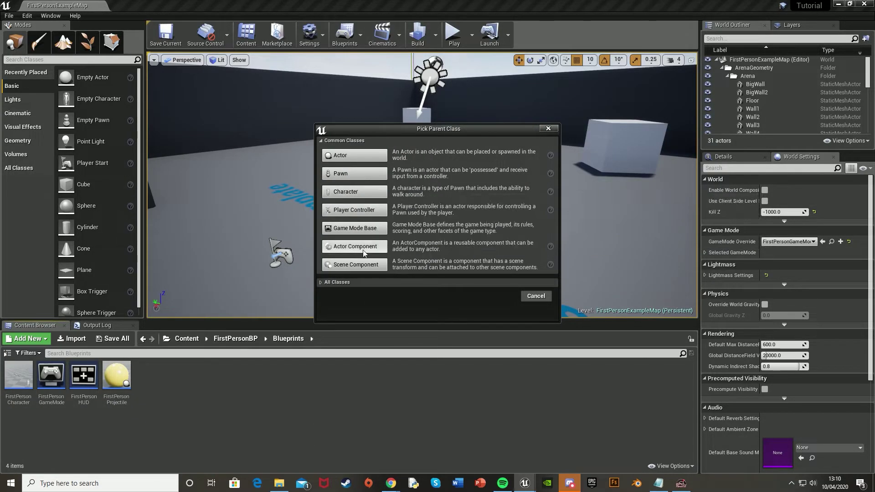
# - Choose HUD from All Classes as the parent and name the blueprint Player_HUD
pyautogui.click(338, 282)
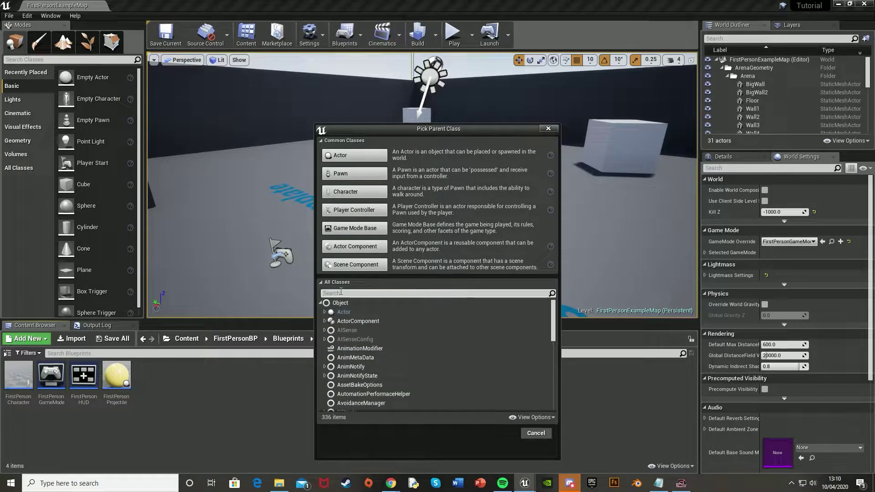
pyautogui.click(341, 293)
pyautogui.write('HUD')
pyautogui.click(358, 321)
pyautogui.click(500, 375)
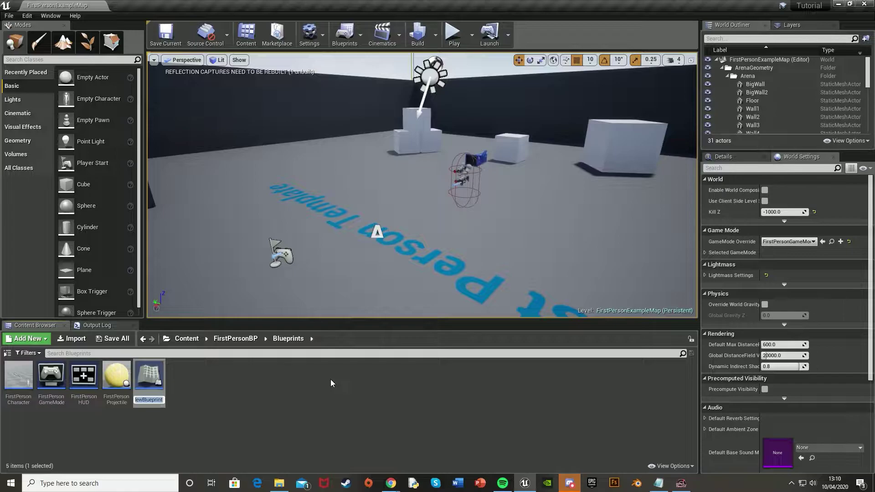
pyautogui.write('Player_HUD')
pyautogui.press('Return')
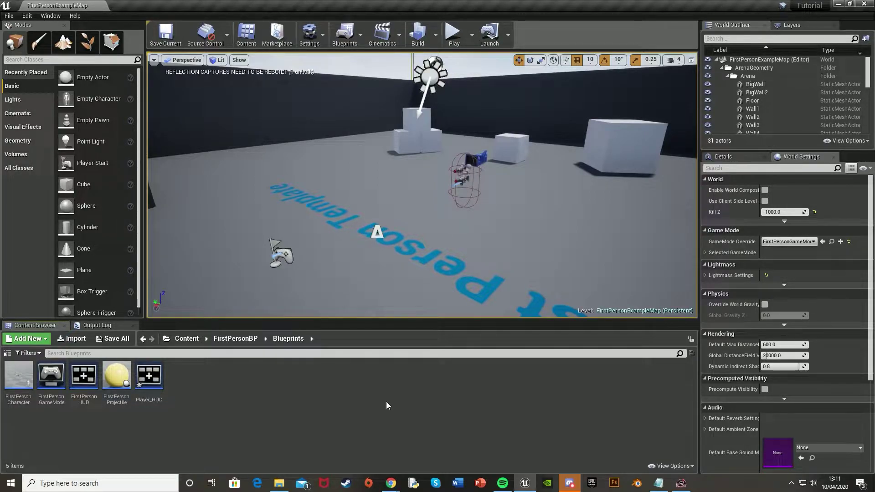
# - Bring up the World Settings panel from the Window menu
pyautogui.click(754, 158)
pyautogui.click(799, 157)
pyautogui.click(50, 15)
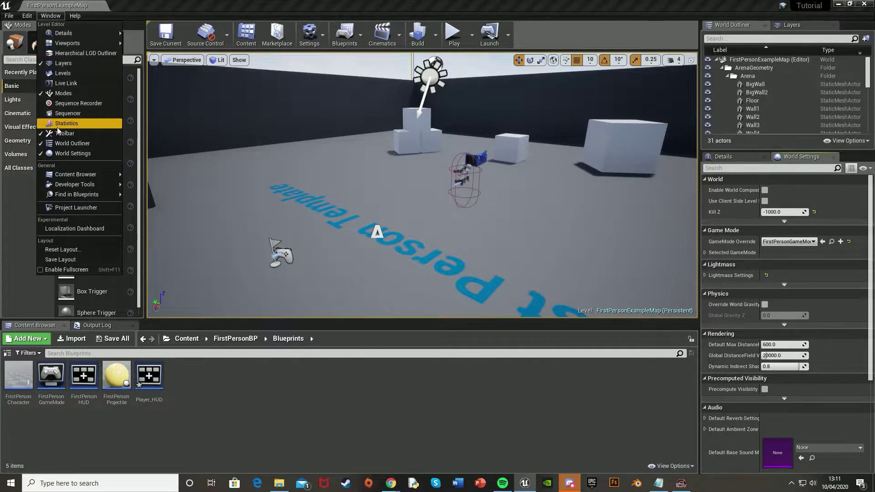
pyautogui.click(66, 154)
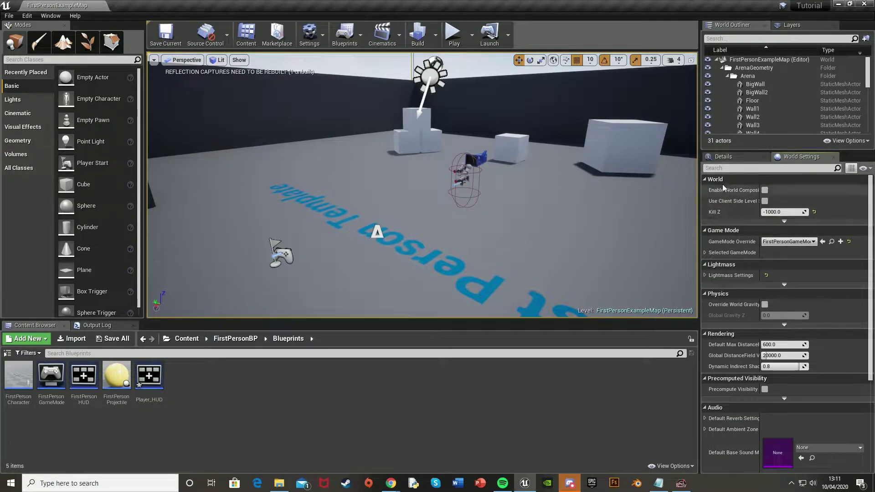
# - Set GameMode Override to FirstPersonGameMode and its HUD Class to Player_HUD
pyautogui.click(704, 253)
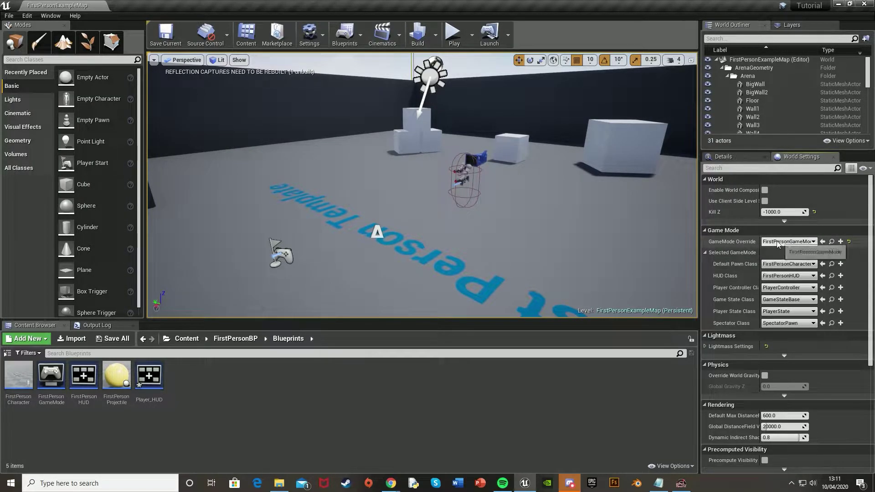
pyautogui.click(778, 243)
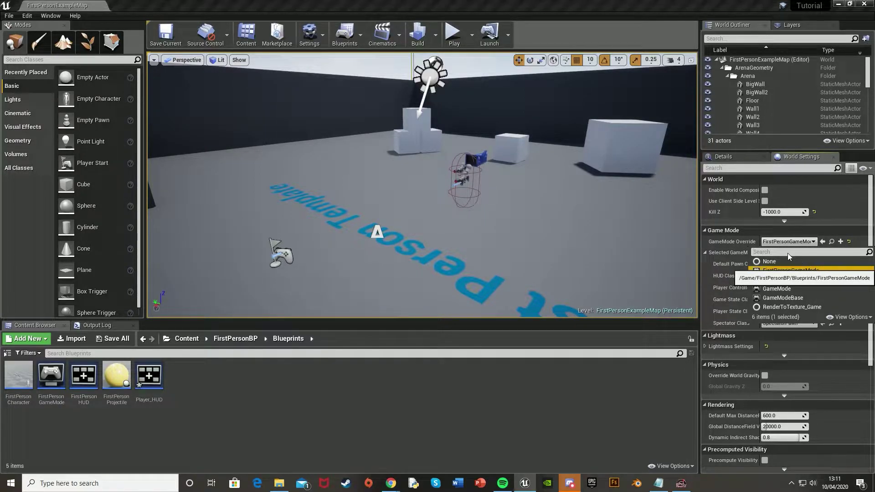
pyautogui.click(811, 270)
pyautogui.click(784, 278)
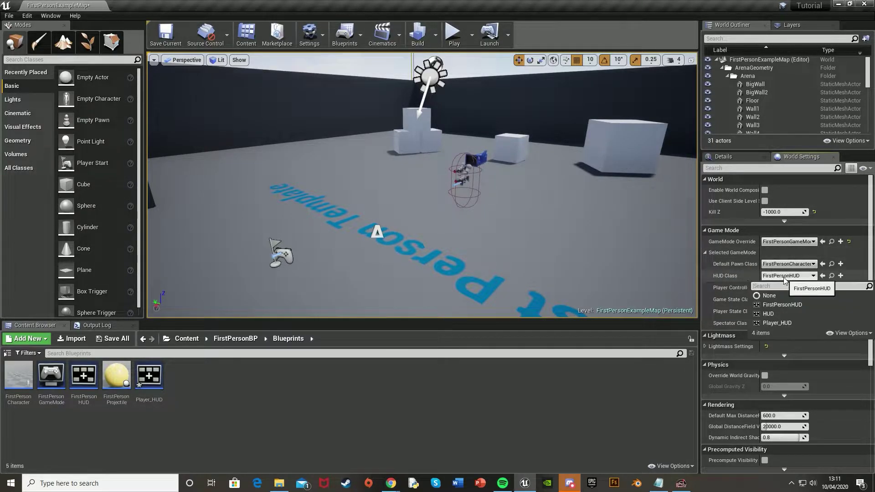
pyautogui.click(792, 323)
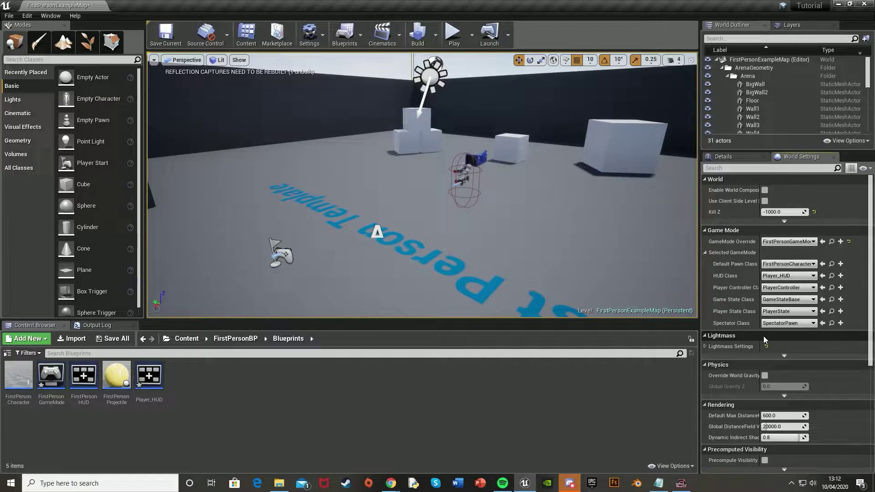
# - Create a Widget Blueprint in the Blueprints folder named Widget_HUD
pyautogui.rightClick(228, 387)
pyautogui.moveTo(286, 376)
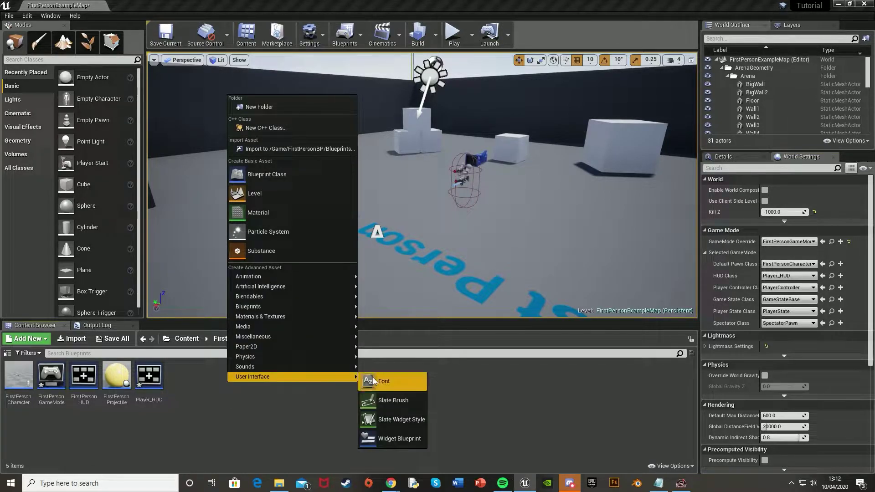
pyautogui.click(376, 439)
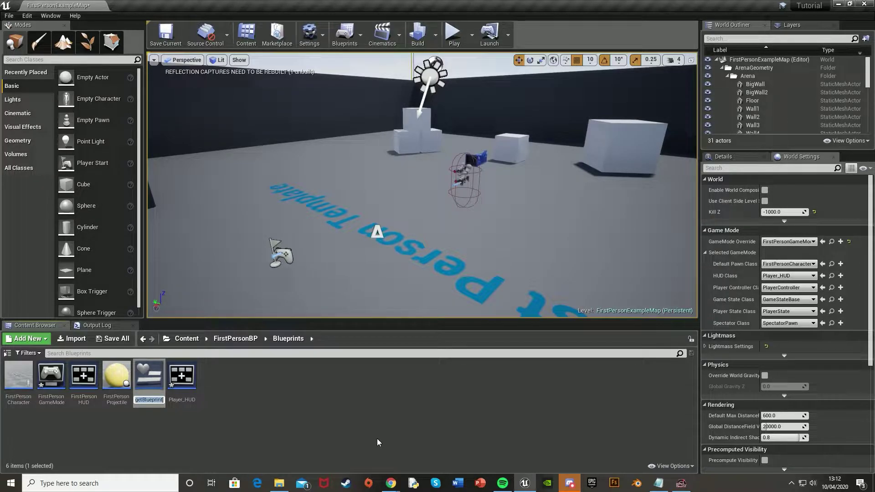
pyautogui.write('Widget_HUD')
pyautogui.press('Return')
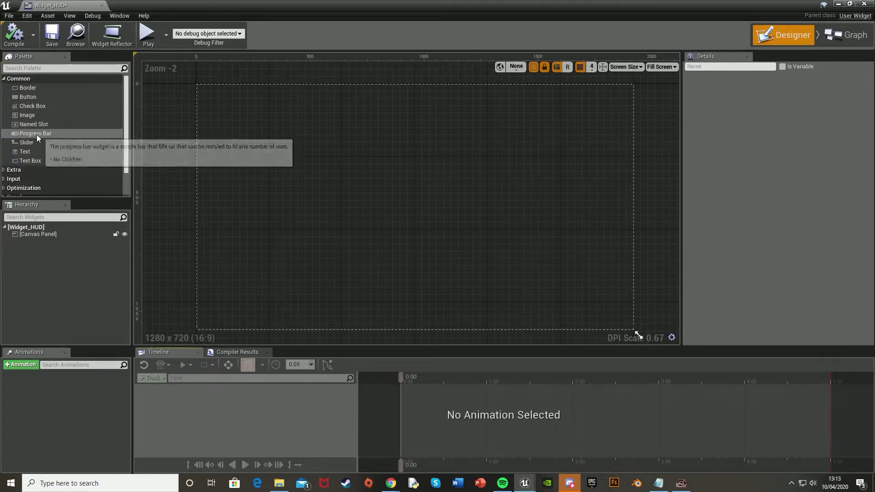
pyautogui.moveTo(36, 134); pyautogui.dragTo(305, 232)
pyautogui.click(344, 250)
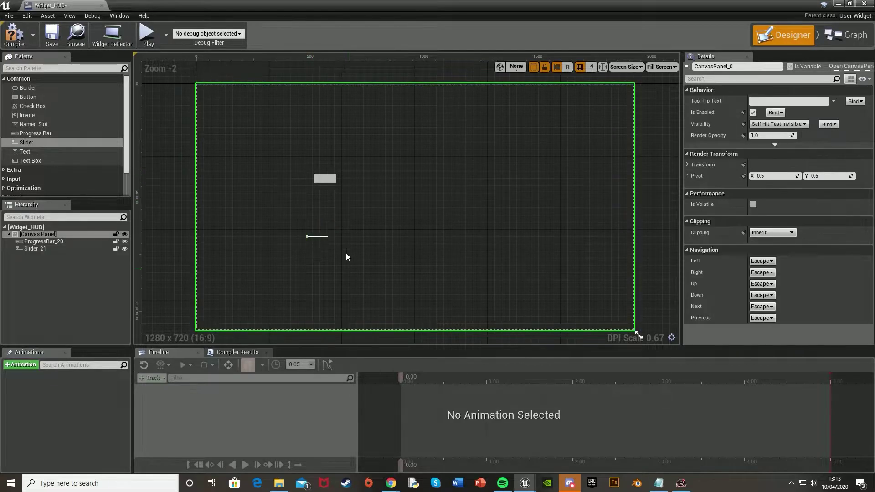
pyautogui.click(325, 179)
pyautogui.press('Delete')
pyautogui.click(320, 236)
pyautogui.press('Delete')
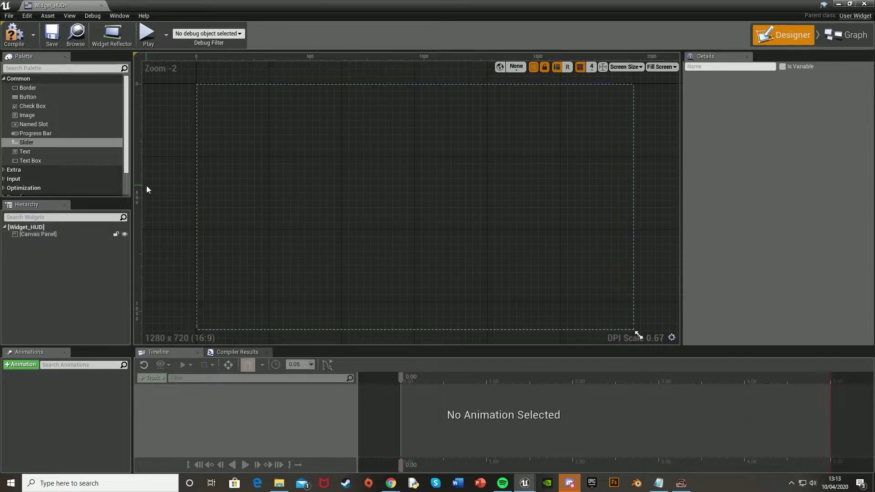
# - Place a Progress Bar on the canvas, widen it and move it toward the bottom
pyautogui.moveTo(36, 133); pyautogui.dragTo(399, 259)
pyautogui.click(443, 234)
pyautogui.click(430, 233)
pyautogui.moveTo(765, 230)
pyautogui.mouseDown()
pyautogui.moveTo(784, 230)
pyautogui.moveTo(743, 230)
pyautogui.moveTo(802, 230)
pyautogui.moveTo(757, 229)
pyautogui.moveTo(770, 230)
pyautogui.mouseUp()
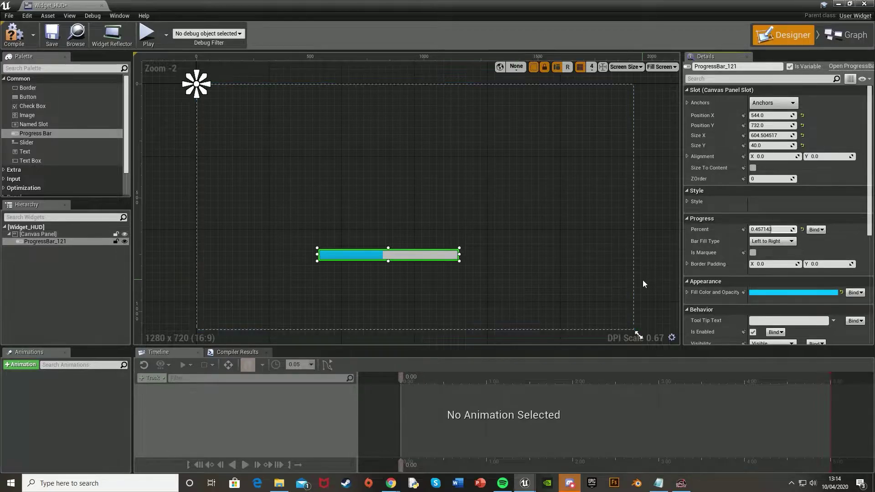
# - Try the Bar Fill Type options, settling on Left to Right with percent about 0.5
pyautogui.click(772, 241)
pyautogui.click(771, 253)
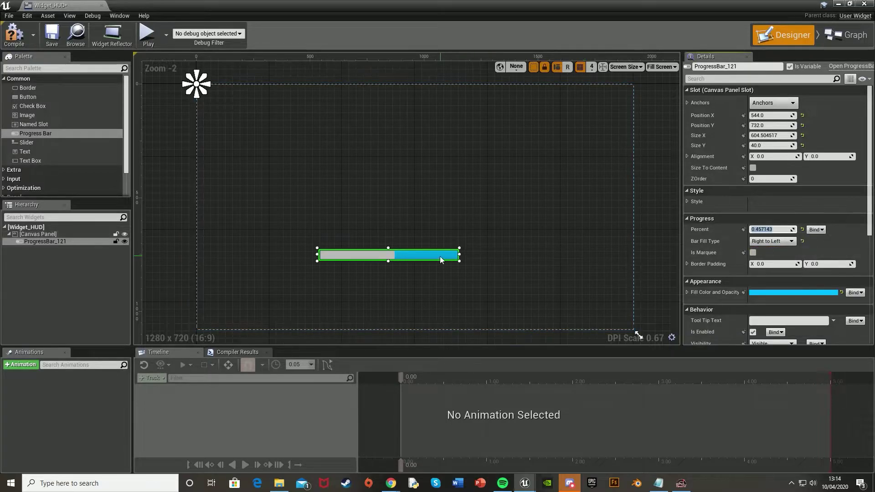
pyautogui.moveTo(789, 229)
pyautogui.mouseDown()
pyautogui.moveTo(770, 229)
pyautogui.moveTo(789, 229)
pyautogui.mouseUp()
pyautogui.click(772, 241)
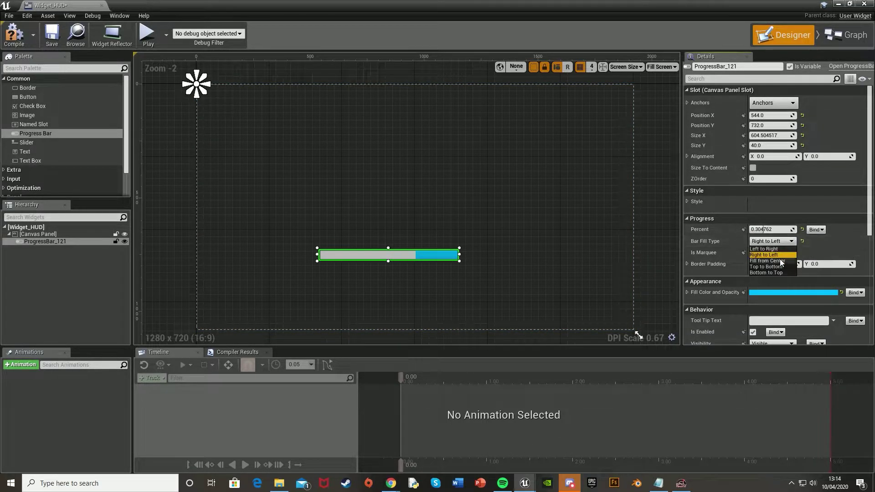
pyautogui.click(770, 260)
pyautogui.click(776, 230)
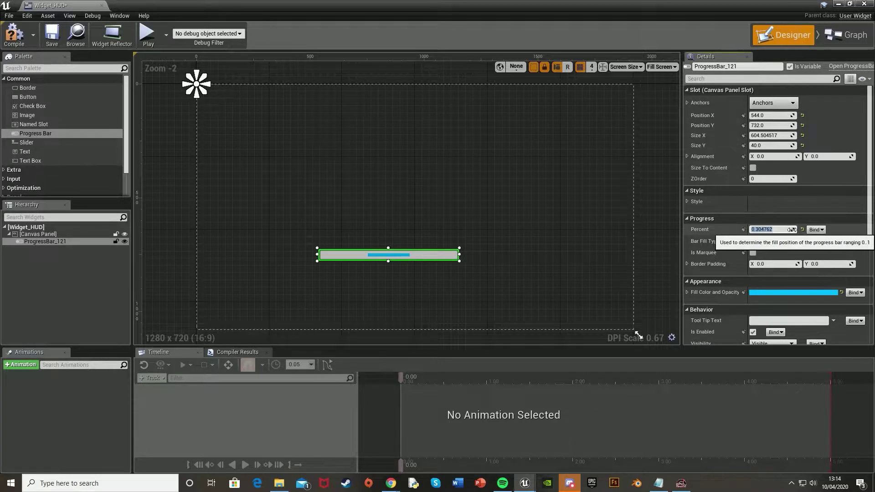
pyautogui.moveTo(776, 230)
pyautogui.mouseDown()
pyautogui.moveTo(816, 230)
pyautogui.moveTo(781, 243)
pyautogui.mouseUp()
pyautogui.click(781, 242)
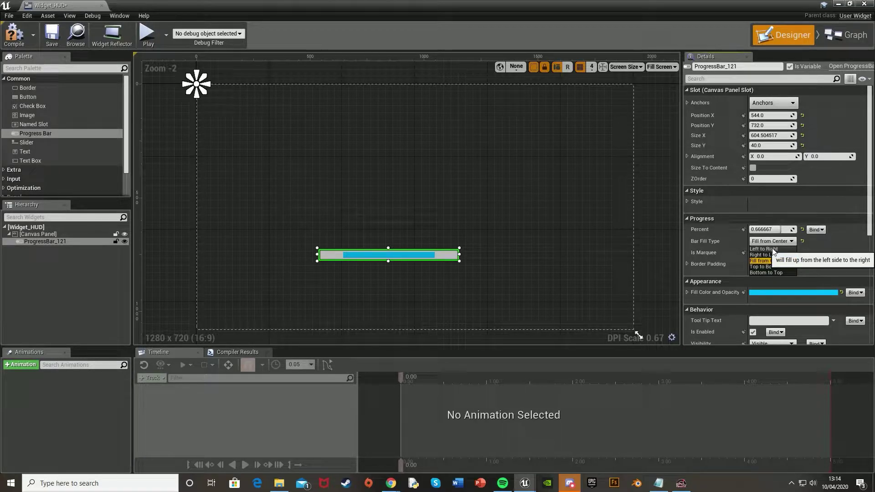
pyautogui.click(773, 249)
pyautogui.moveTo(775, 229); pyautogui.dragTo(752, 229)
# - Change the progress bar's fill colour to bright green
pyautogui.scroll(-1, 721, 261)
pyautogui.click(687, 278)
pyautogui.scroll(-2, 729, 264)
pyautogui.click(761, 250)
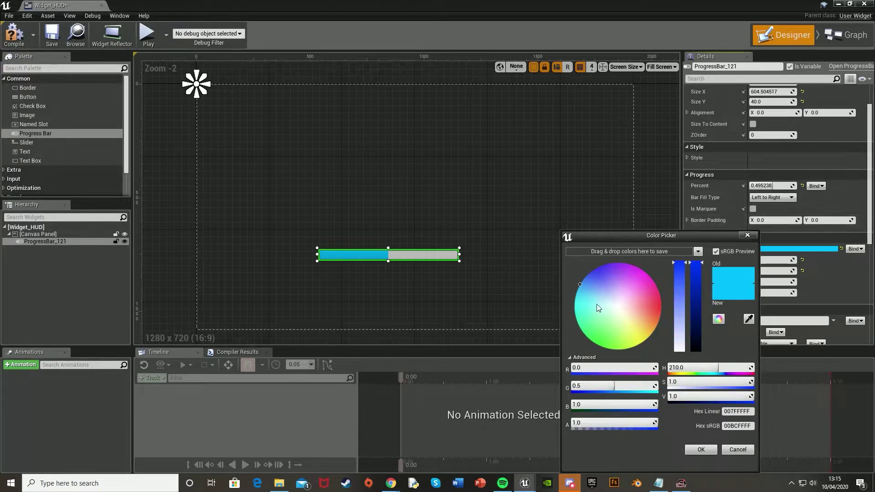
pyautogui.moveTo(602, 306); pyautogui.dragTo(600, 344)
pyautogui.click(748, 235)
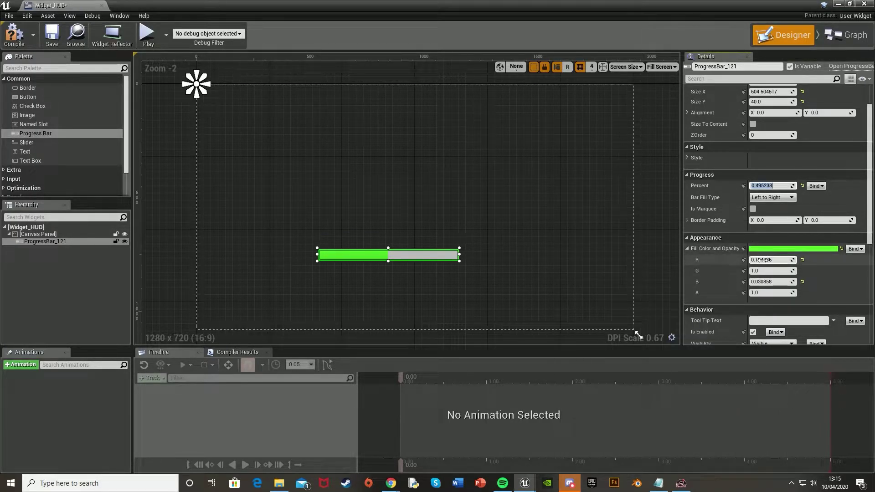
# - Inspect the bar's Style background image settings, then minimize the Widget_HUD editor
pyautogui.scroll(-2, 805, 260)
pyautogui.scroll(3, 786, 259)
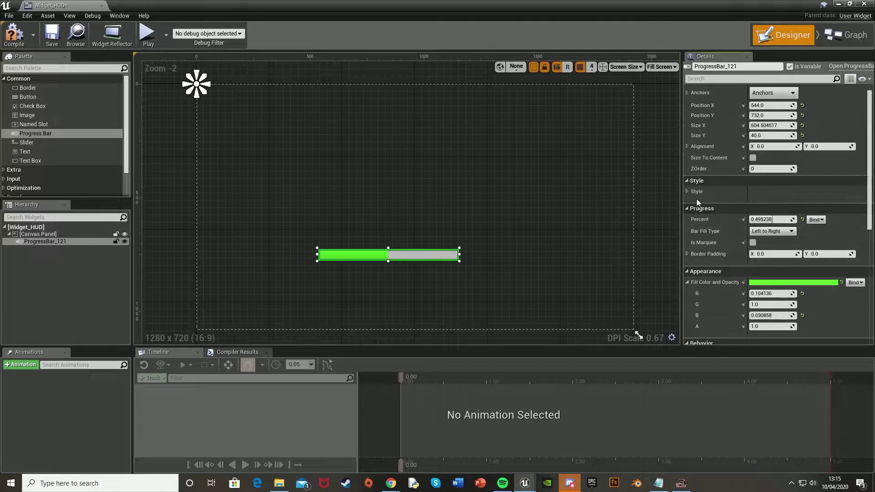
pyautogui.click(688, 192)
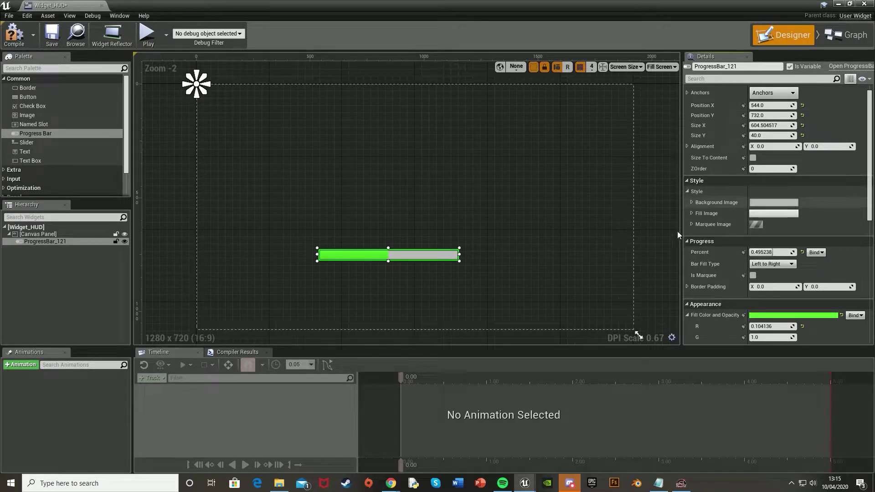
pyautogui.click(692, 202)
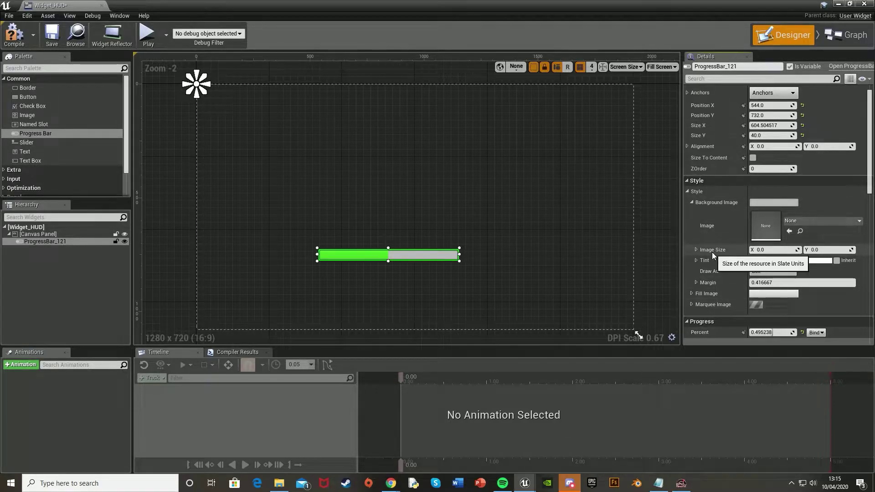
pyautogui.click(687, 192)
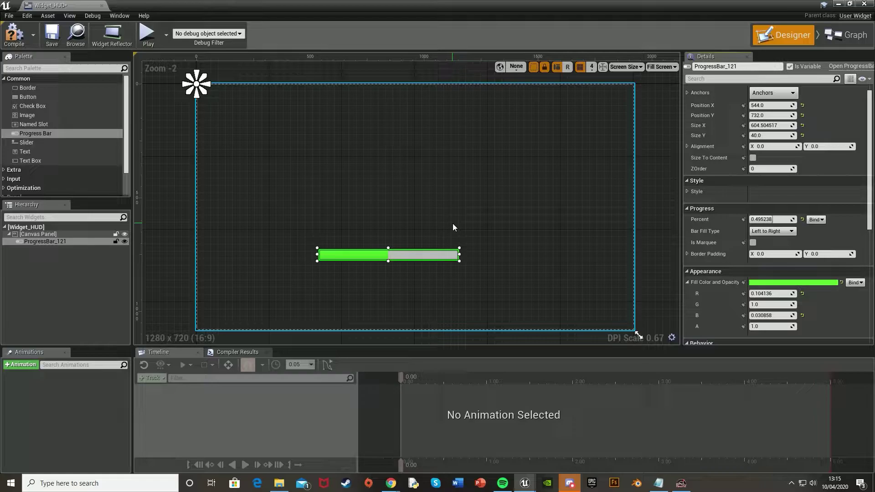
pyautogui.click(688, 191)
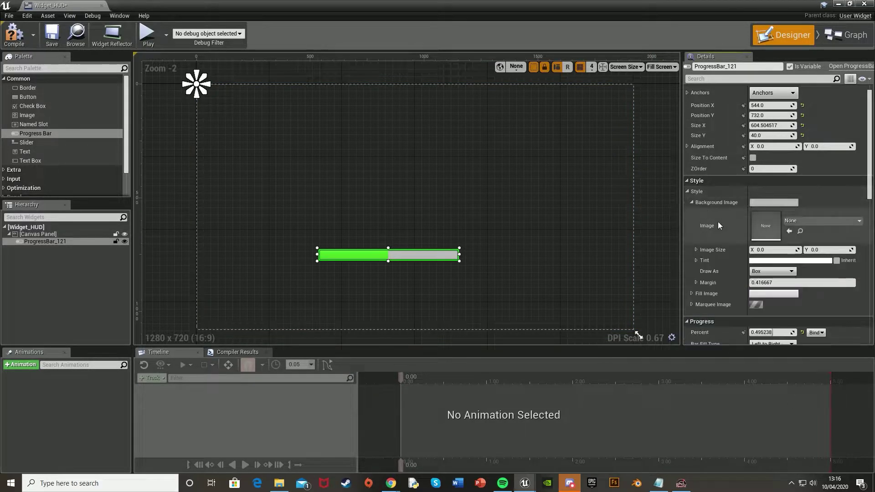
pyautogui.click(693, 202)
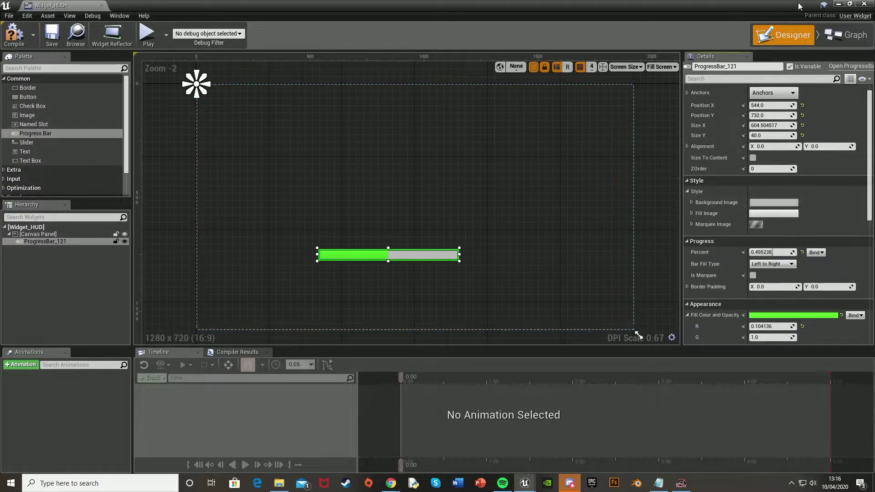
pyautogui.click(840, 5)
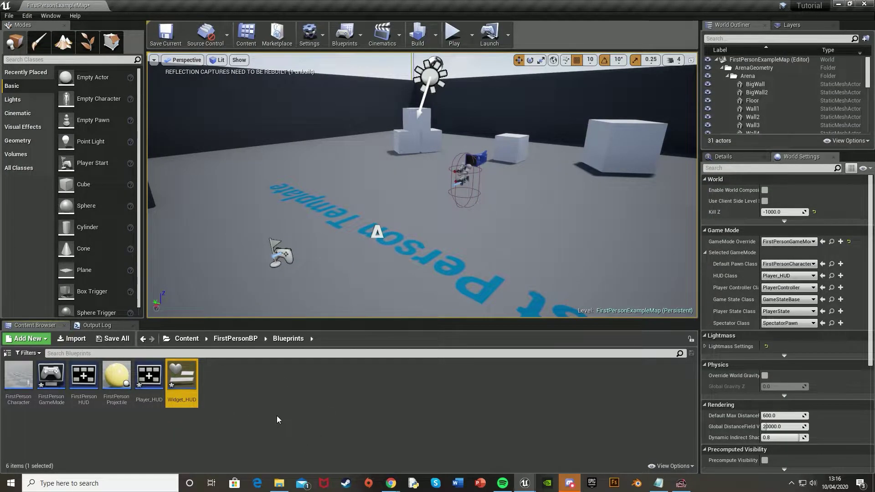
# - Restore the Widget_HUD editor and check the bar's Background Image, leaving it None
pyautogui.rightClick(270, 410)
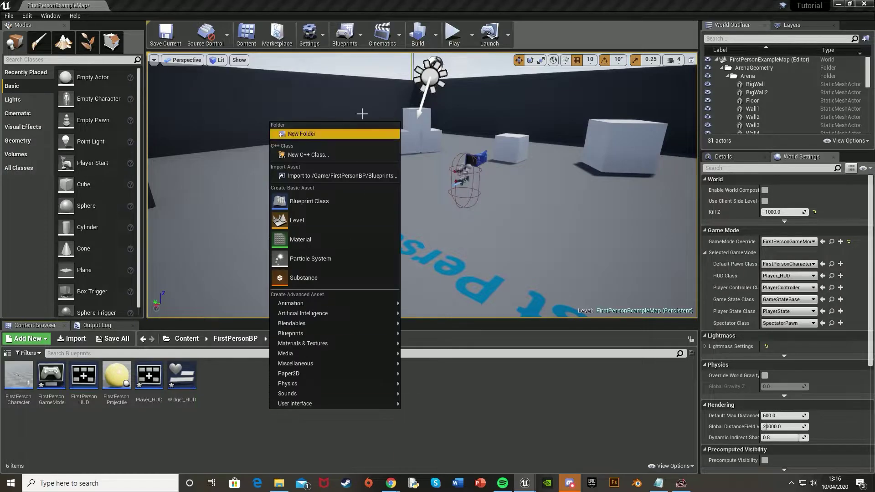
pyautogui.click(239, 408)
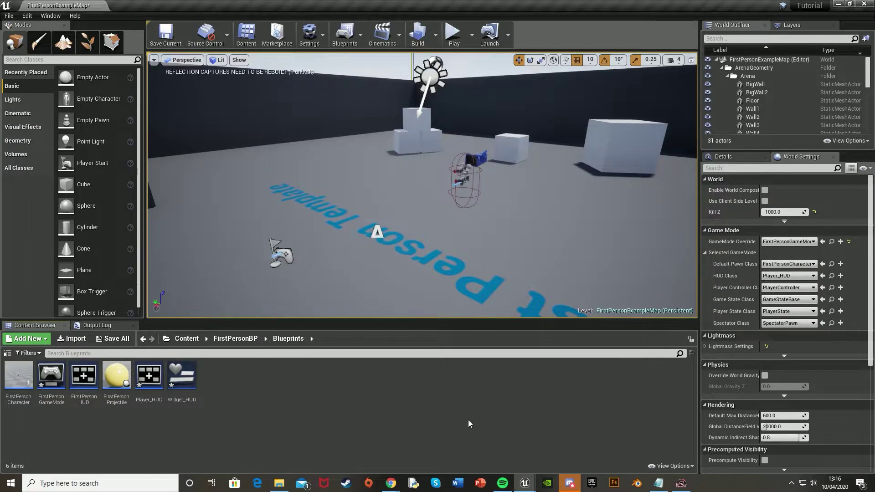
pyautogui.moveTo(525, 483)
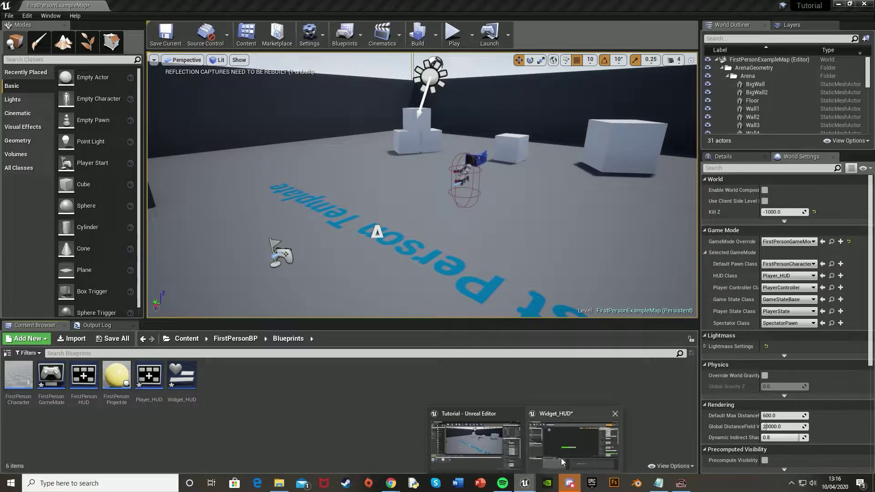
pyautogui.click(570, 451)
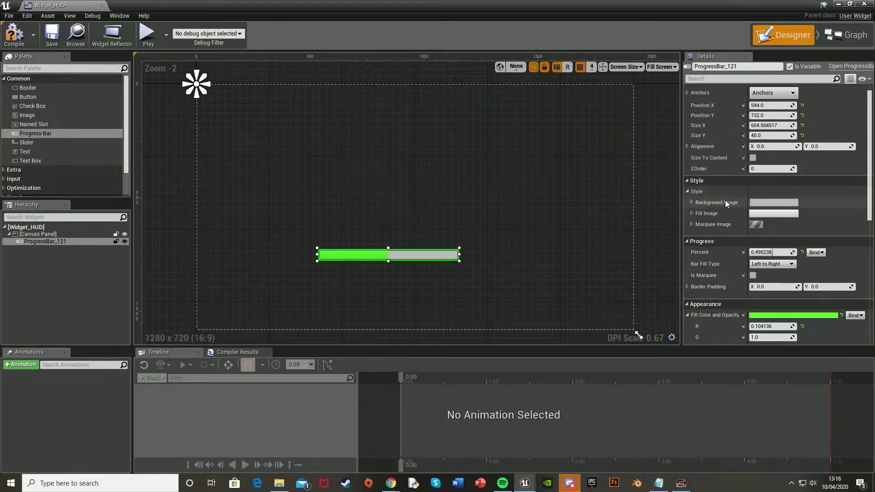
pyautogui.click(692, 202)
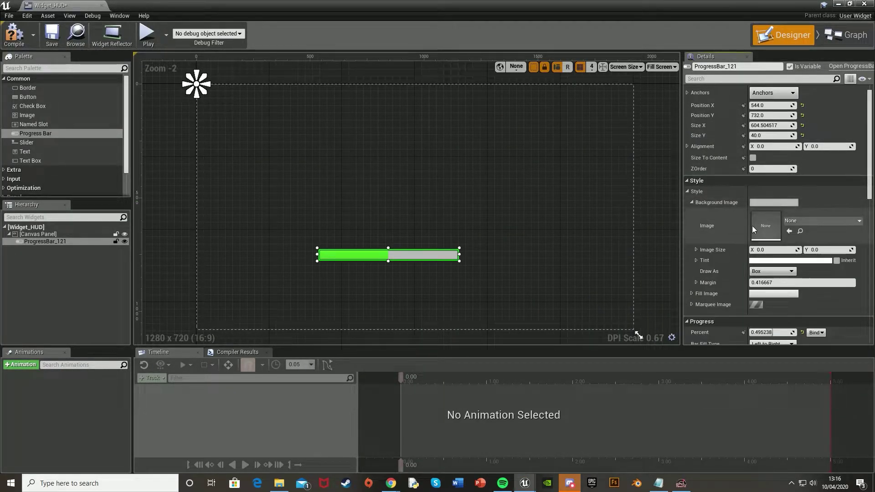
pyautogui.click(786, 218)
pyautogui.click(730, 144)
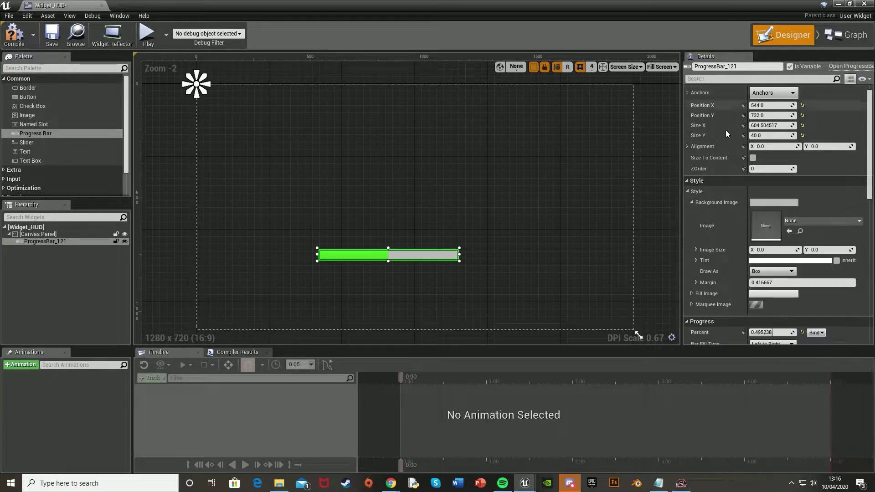
pyautogui.click(838, 3)
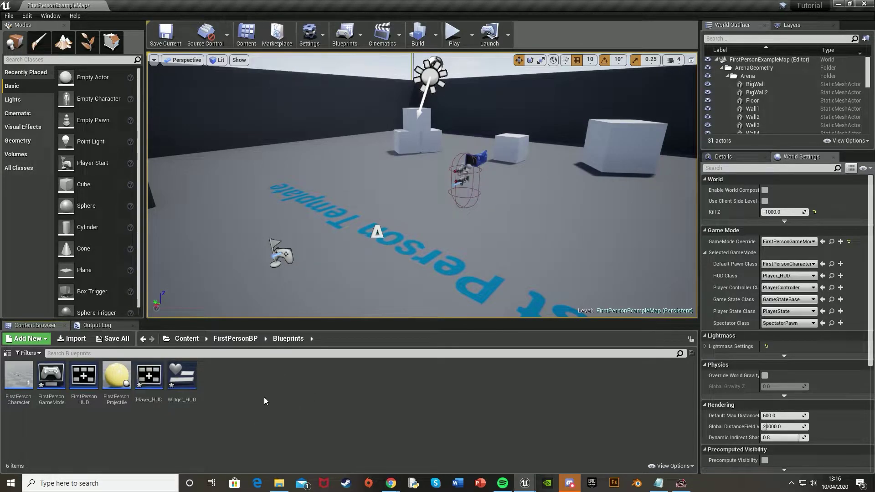
pyautogui.moveTo(524, 483)
pyautogui.click(576, 440)
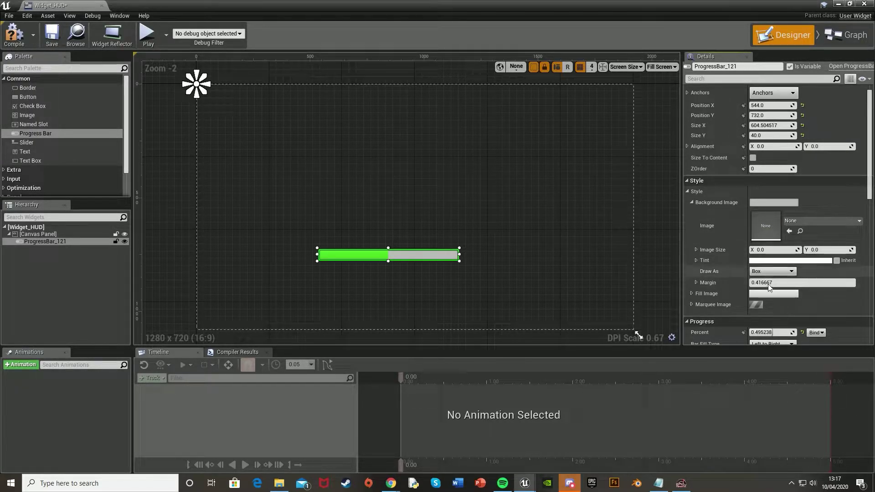
# - Collapse Style and drag the progress bar lower, to about X 660, Y 916
pyautogui.click(691, 202)
pyautogui.click(690, 200)
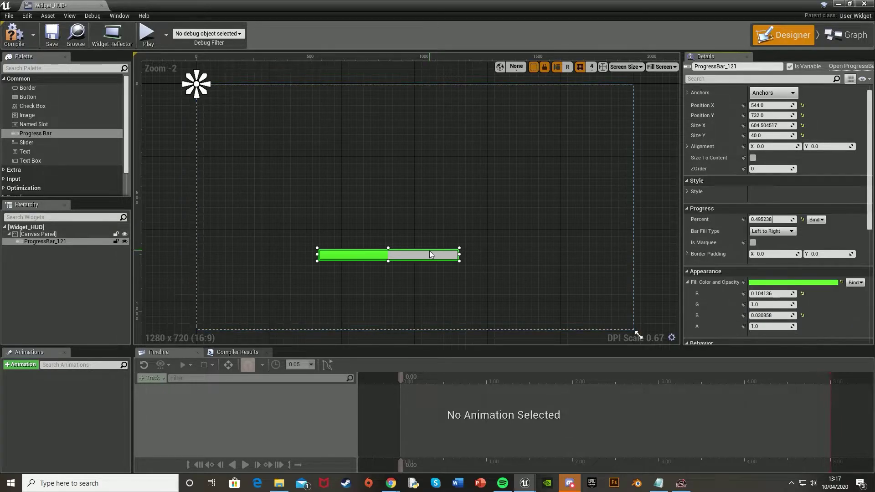
pyautogui.moveTo(430, 250); pyautogui.dragTo(445, 295)
pyautogui.scroll(-1, 446, 296)
# - Anchor the progress bar to the bottom-centre preset
pyautogui.scroll(1, 451, 296)
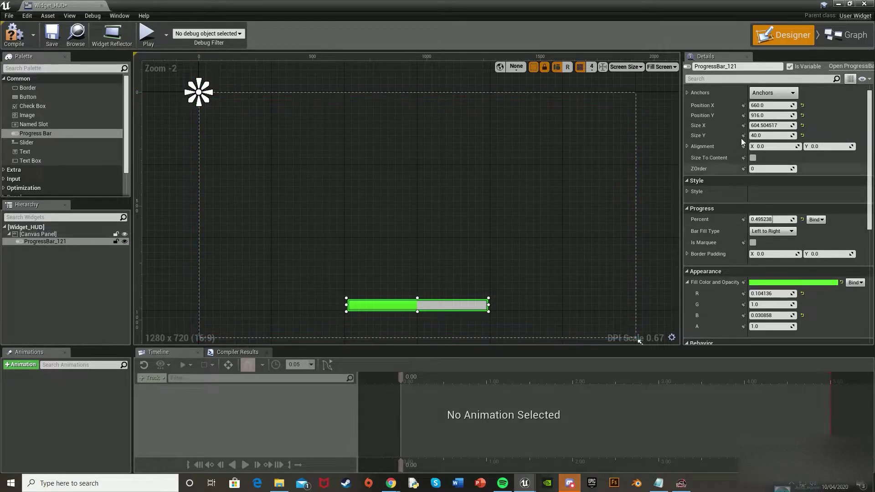
pyautogui.scroll(1, 736, 167)
pyautogui.scroll(-1, 505, 225)
pyautogui.scroll(1, 498, 263)
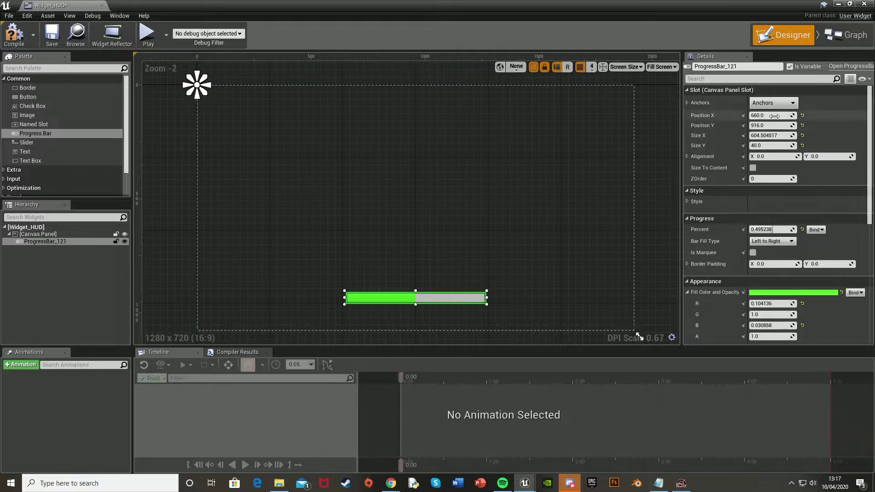
pyautogui.click(773, 103)
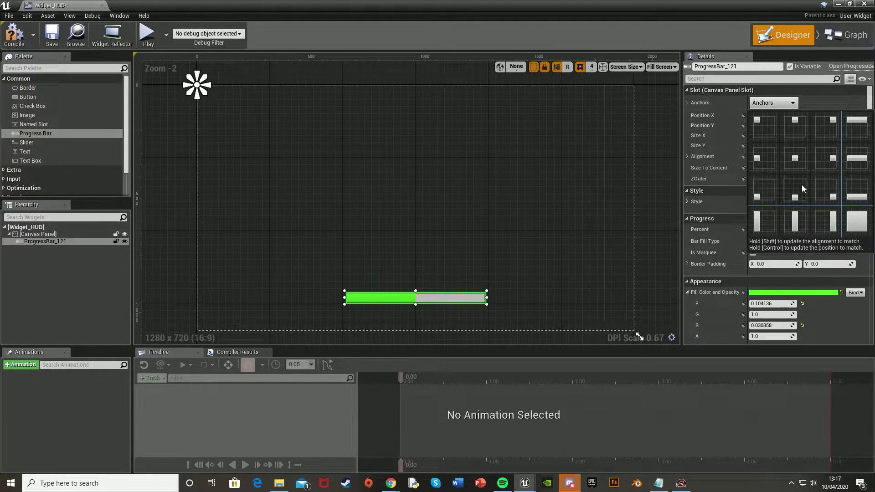
pyautogui.click(802, 186)
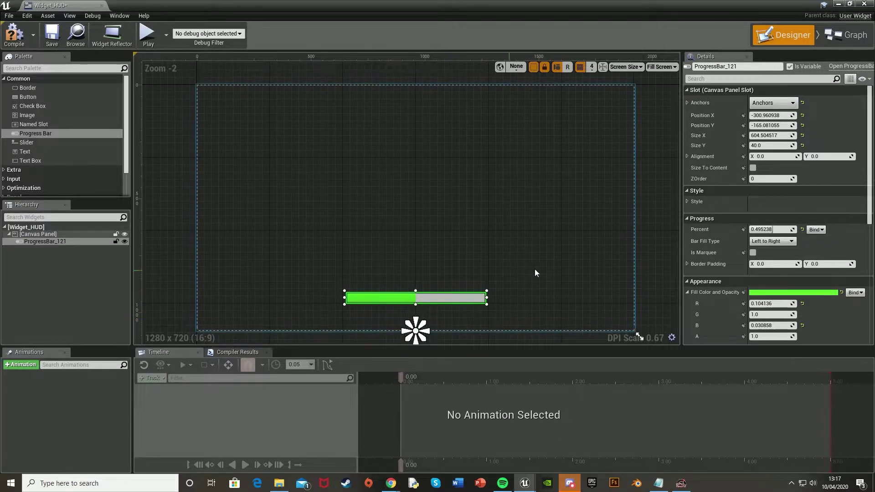
# - After trying a right-middle anchor, restore bottom-centre and return the bar to lower centre
pyautogui.moveTo(453, 303); pyautogui.dragTo(585, 206)
pyautogui.click(773, 103)
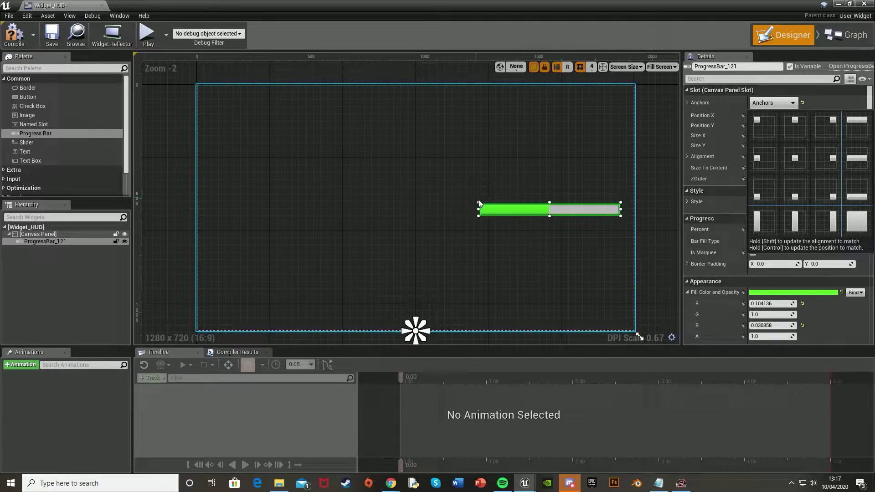
pyautogui.click(832, 158)
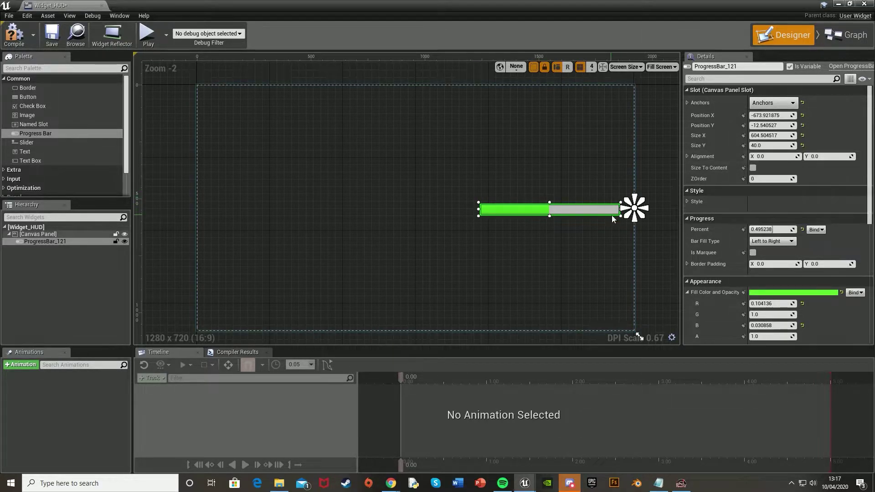
pyautogui.click(770, 102)
pyautogui.click(802, 192)
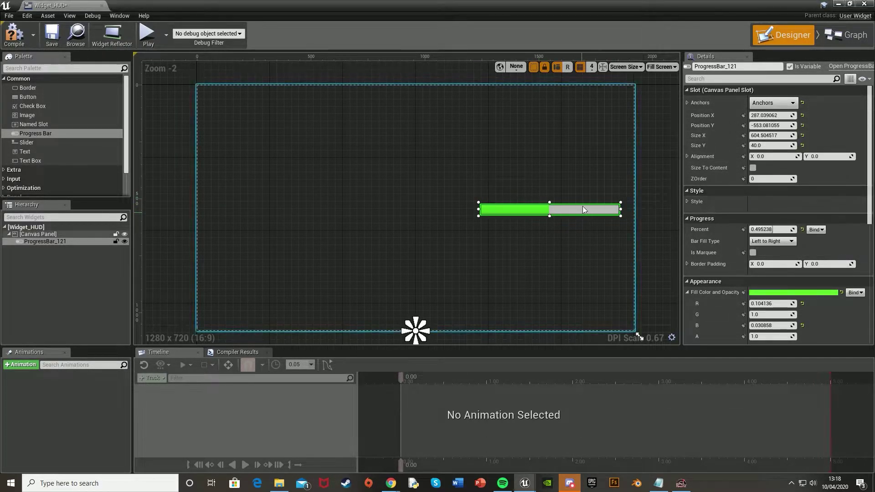
pyautogui.click(474, 241)
pyautogui.hotkey('ctrl', 'z')
pyautogui.moveTo(552, 209); pyautogui.dragTo(418, 297)
# - Add two Text widgets from the Palette onto the canvas
pyautogui.moveTo(29, 156); pyautogui.dragTo(353, 248)
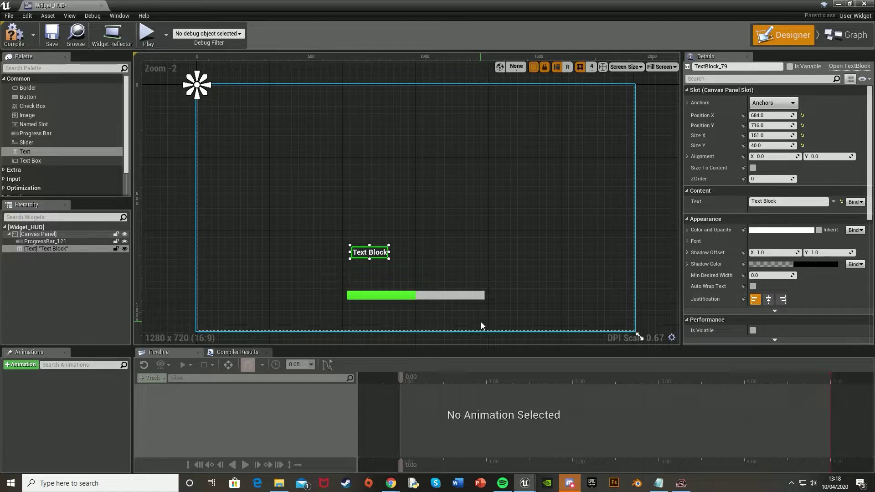
pyautogui.moveTo(25, 152); pyautogui.dragTo(318, 279)
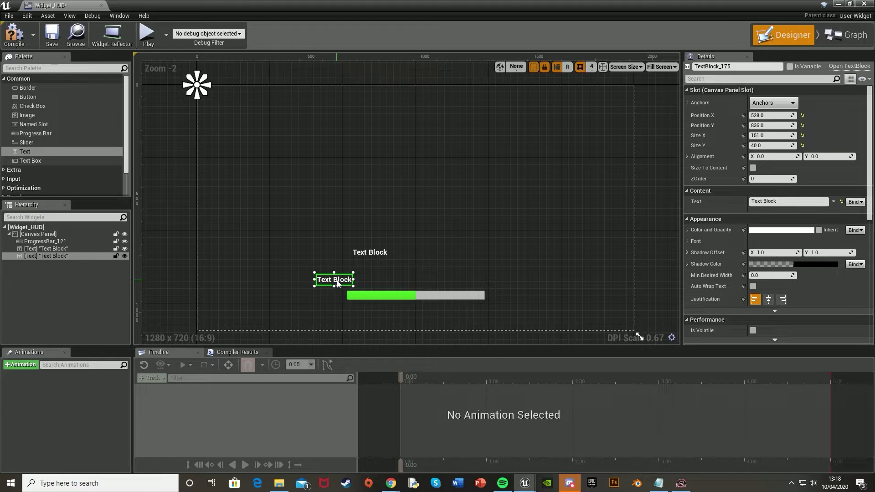
pyautogui.moveTo(338, 284); pyautogui.dragTo(348, 284)
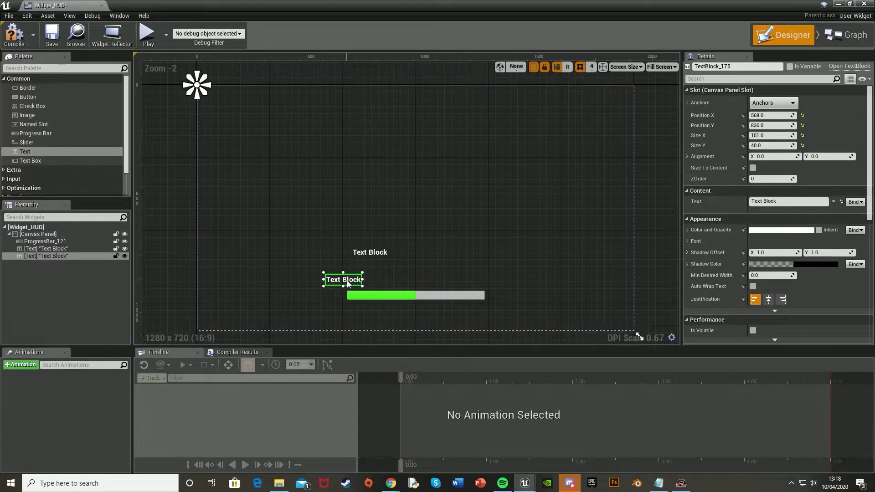
# - Change one text's content to 'Stamina' and place it above the bar's left end
pyautogui.click(833, 201)
pyautogui.click(758, 202)
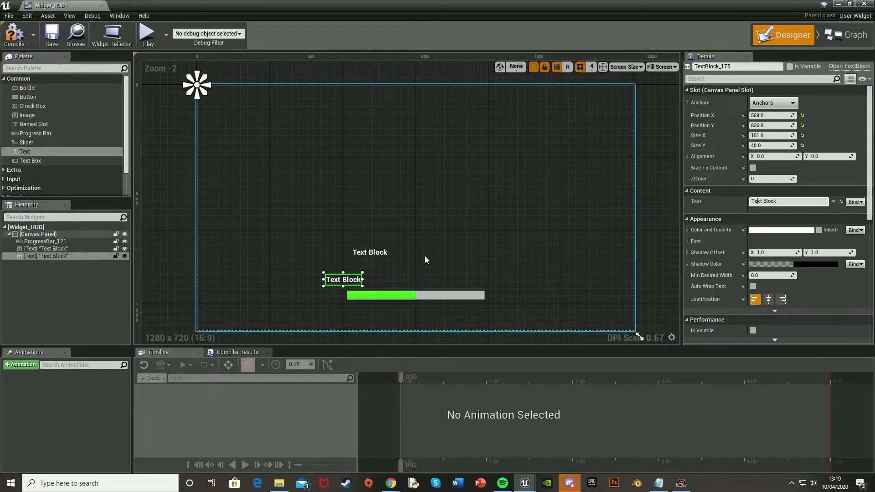
pyautogui.click(774, 202)
pyautogui.write('Stamina')
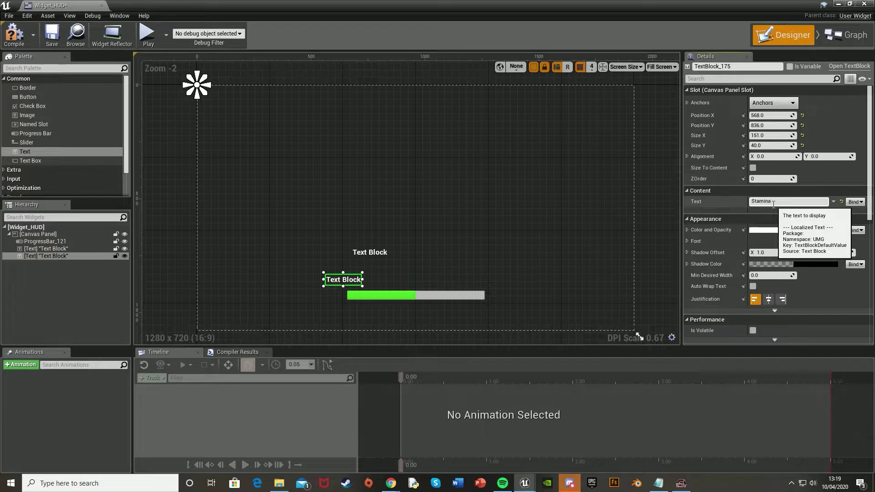
pyautogui.press('Return')
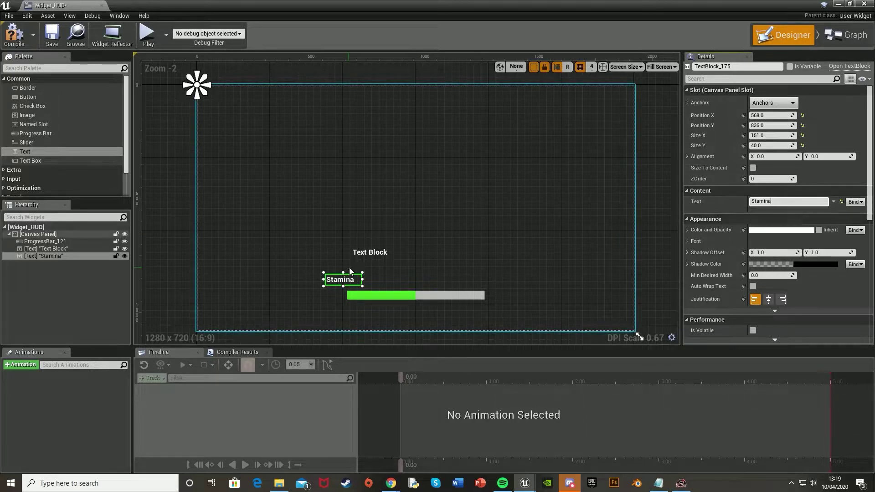
pyautogui.moveTo(349, 283); pyautogui.dragTo(370, 289)
# - Set the other text block to '100' and move it above the bar
pyautogui.click(369, 252)
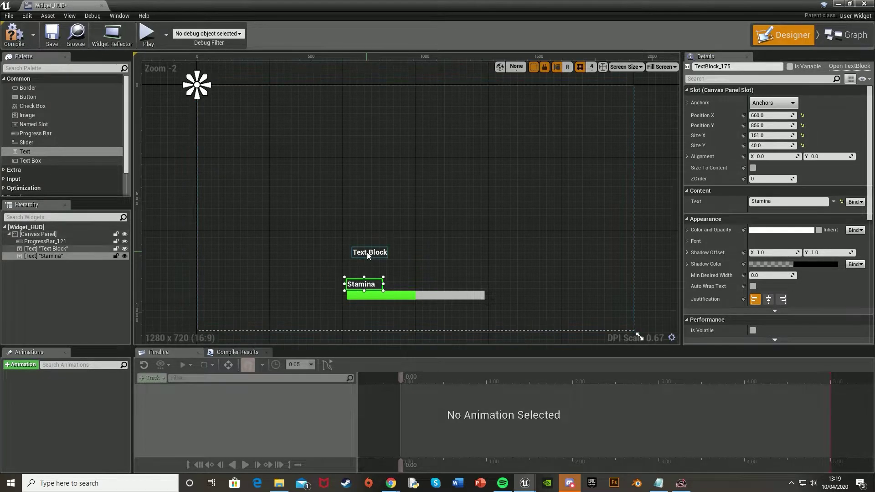
pyautogui.click(783, 201)
pyautogui.write('100')
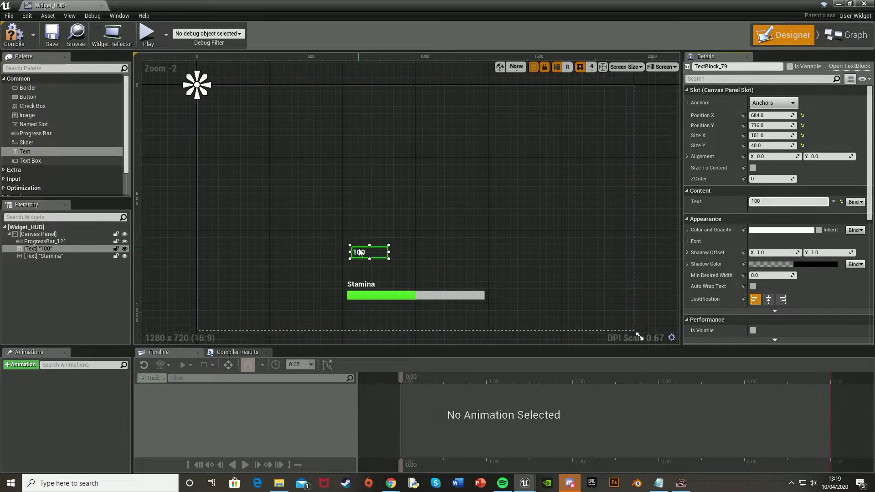
pyautogui.moveTo(360, 252); pyautogui.dragTo(417, 283)
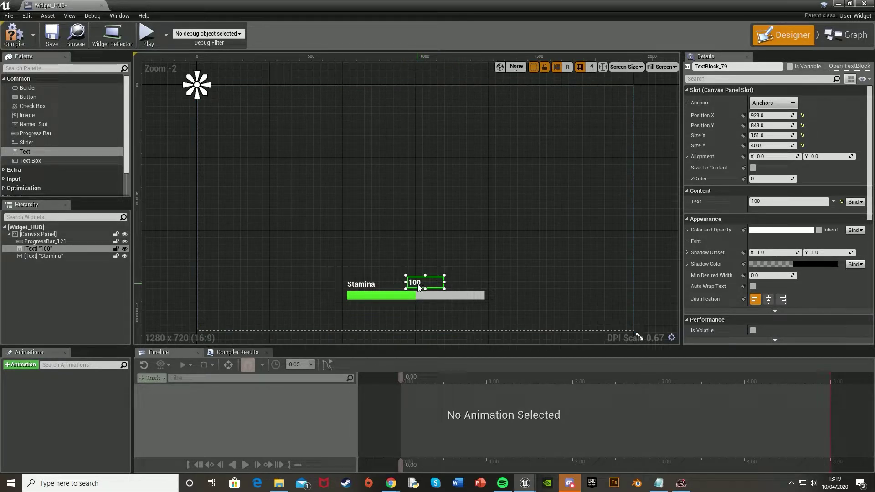
pyautogui.moveTo(425, 280); pyautogui.dragTo(383, 254)
# - Centre-justify the 100 text and settle it just above the bar
pyautogui.scroll(12, 417, 281)
pyautogui.click(768, 299)
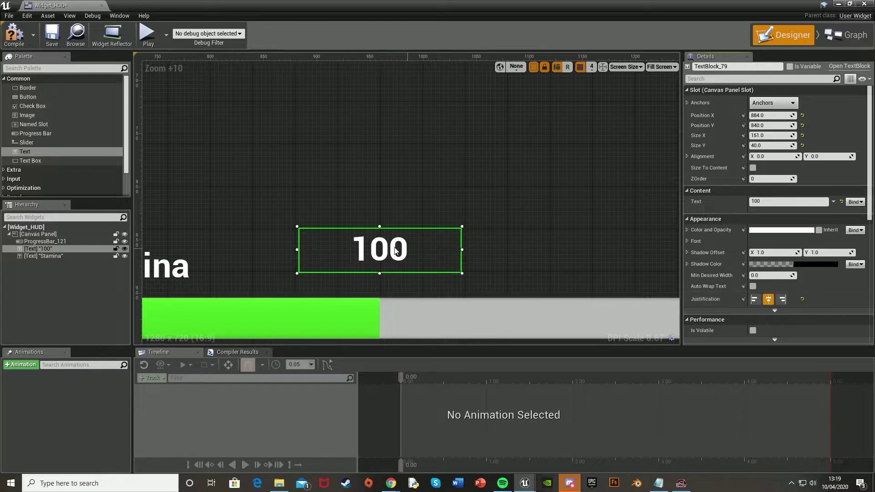
pyautogui.moveTo(371, 246)
pyautogui.mouseDown()
pyautogui.moveTo(382, 261)
pyautogui.moveTo(382, 253)
pyautogui.mouseUp()
pyautogui.moveTo(178, 260); pyautogui.dragTo(178, 259)
pyautogui.click(401, 265)
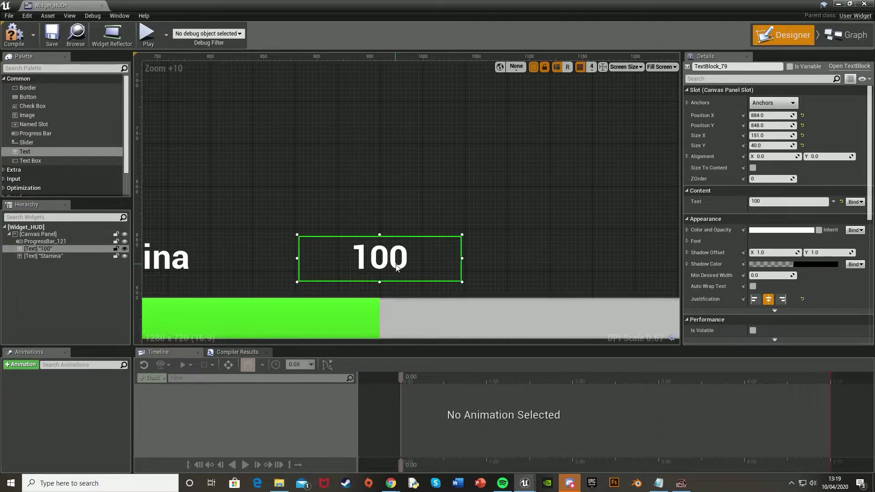
pyautogui.scroll(-5, 397, 268)
pyautogui.scroll(-9, 397, 268)
pyautogui.scroll(7, 466, 294)
# - Nudge the stamina progress bar slightly upward
pyautogui.click(314, 291)
pyautogui.moveTo(312, 286); pyautogui.dragTo(374, 277, button='right')
pyautogui.moveTo(375, 278); pyautogui.dragTo(373, 270)
pyautogui.scroll(-3, 373, 270)
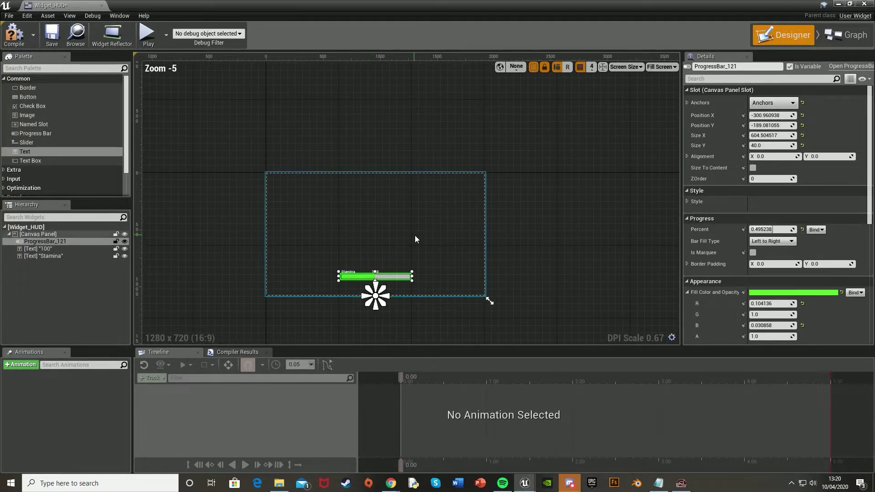
pyautogui.scroll(2, 447, 279)
pyautogui.moveTo(394, 243); pyautogui.dragTo(447, 250, button='right')
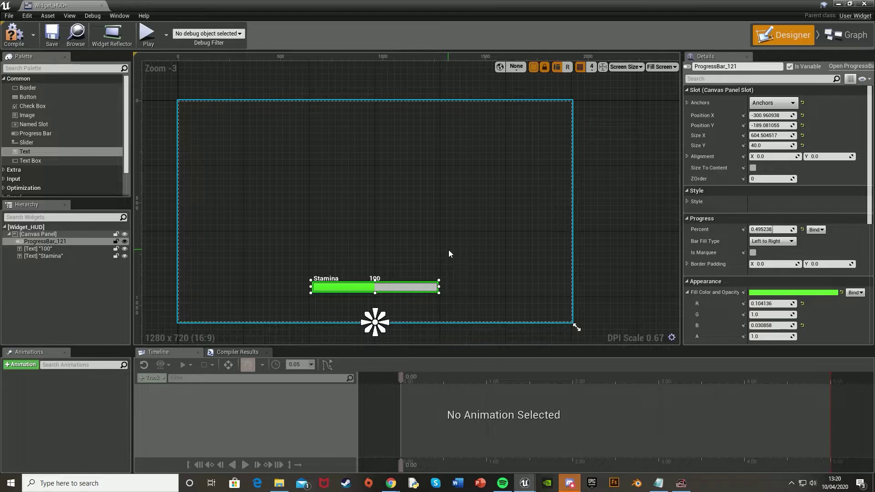
# - Anchor both the Stamina label and the 100 text to bottom centre
pyautogui.scroll(5, 448, 254)
pyautogui.click(305, 267)
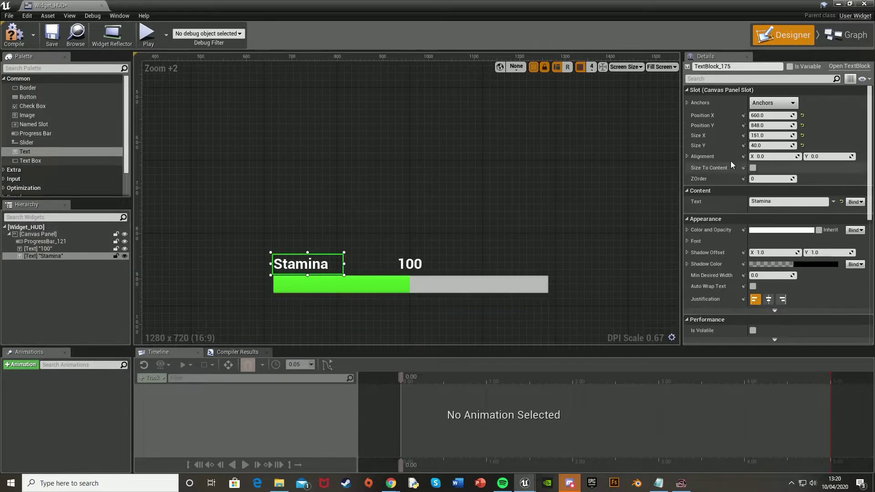
pyautogui.click(773, 102)
pyautogui.click(794, 191)
pyautogui.scroll(-7, 438, 253)
pyautogui.click(430, 256)
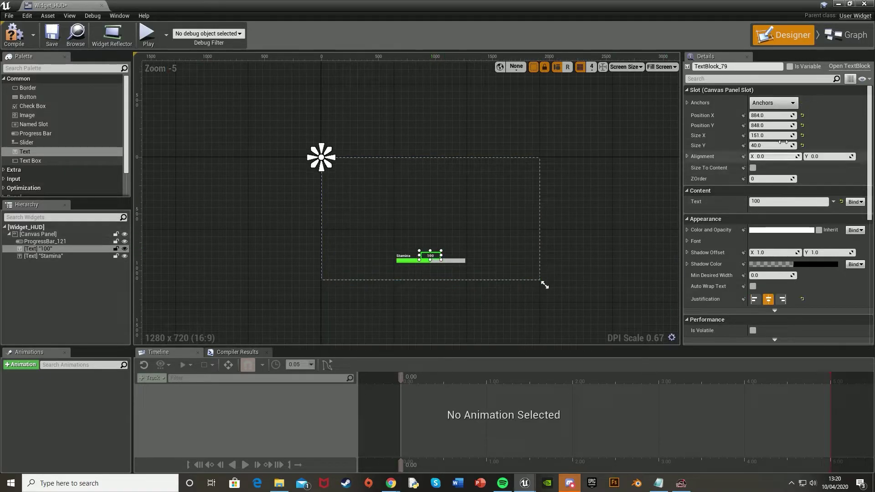
pyautogui.click(773, 103)
pyautogui.click(787, 193)
pyautogui.scroll(3, 446, 257)
pyautogui.scroll(-1, 561, 223)
pyautogui.click(630, 197)
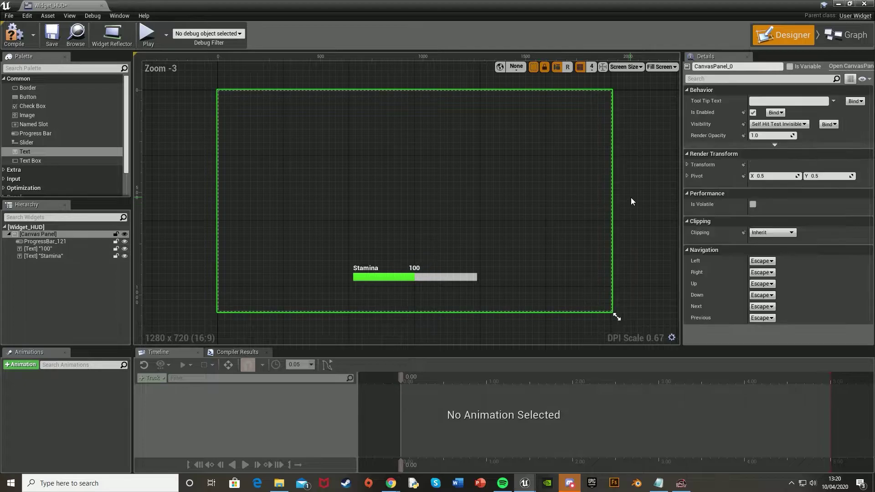
# - Try a pink colour on the Stamina label and browse its font list
pyautogui.click(365, 268)
pyautogui.scroll(1, 442, 264)
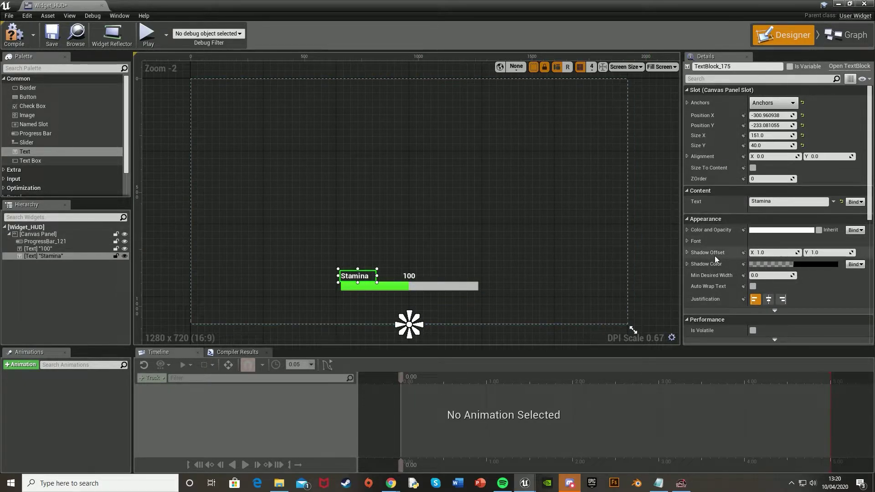
pyautogui.click(769, 230)
pyautogui.moveTo(642, 310); pyautogui.dragTo(668, 299)
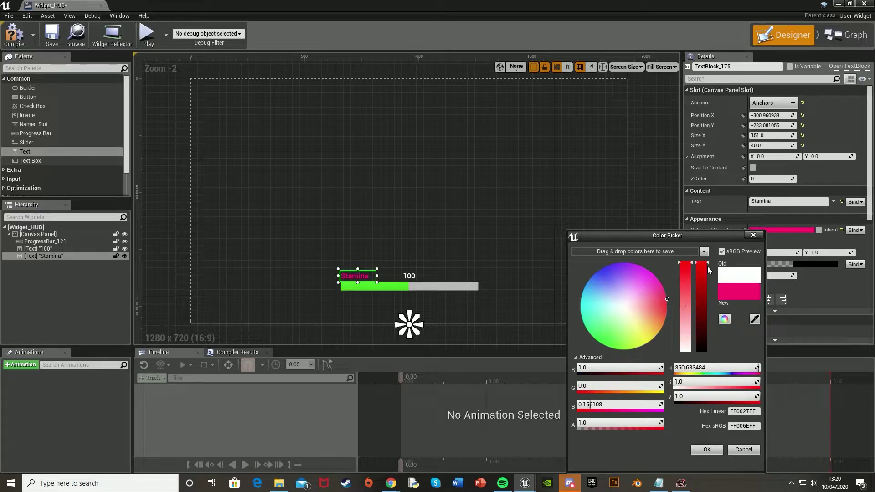
pyautogui.click(752, 235)
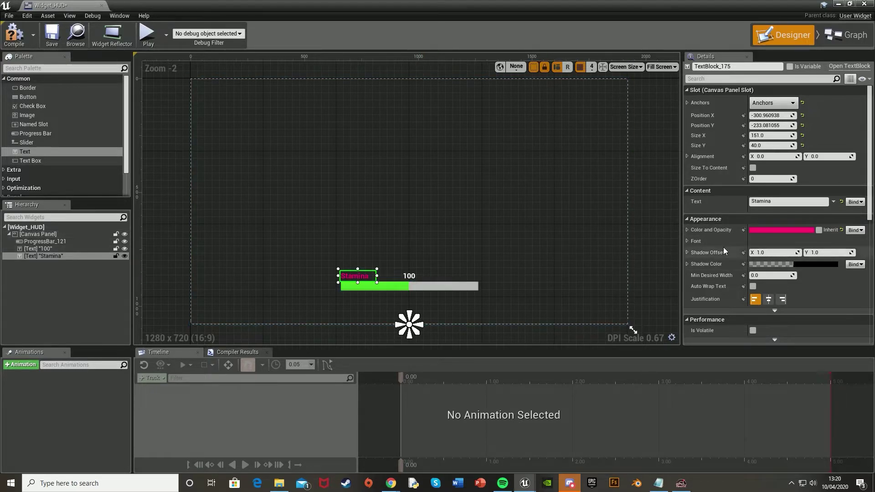
pyautogui.click(686, 240)
pyautogui.click(780, 251)
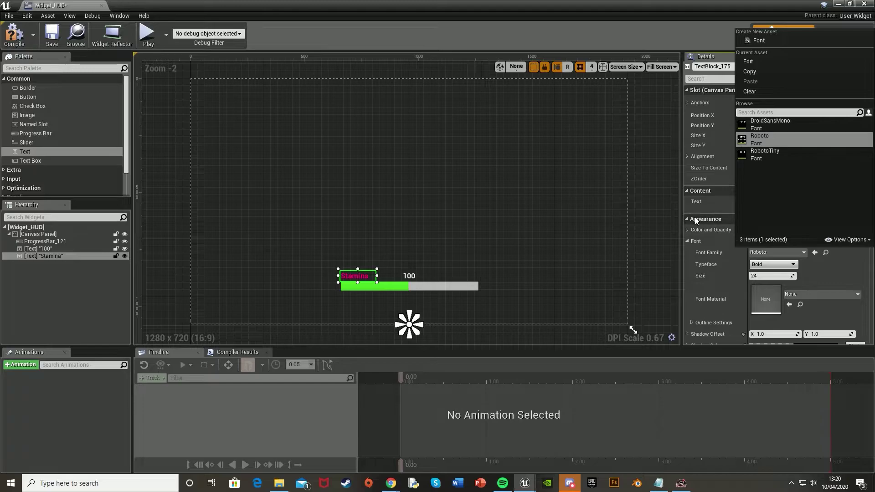
pyautogui.click(717, 214)
# - Recolour the Stamina label light cyan (sRGB 4AFFF6FF)
pyautogui.click(782, 229)
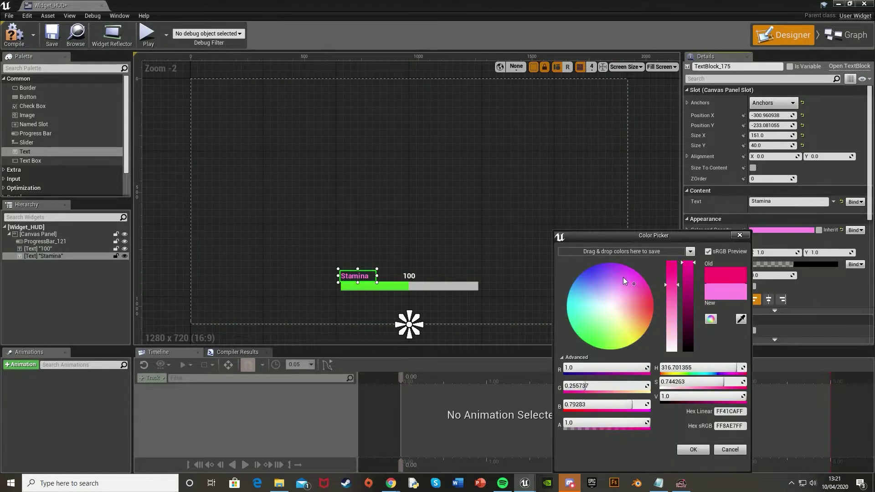
pyautogui.moveTo(621, 277); pyautogui.dragTo(570, 310)
pyautogui.click(739, 235)
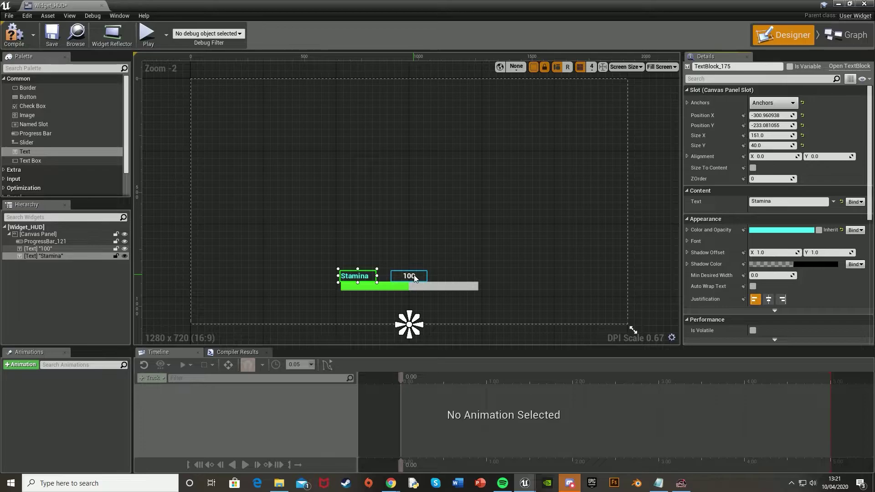
pyautogui.click(417, 279)
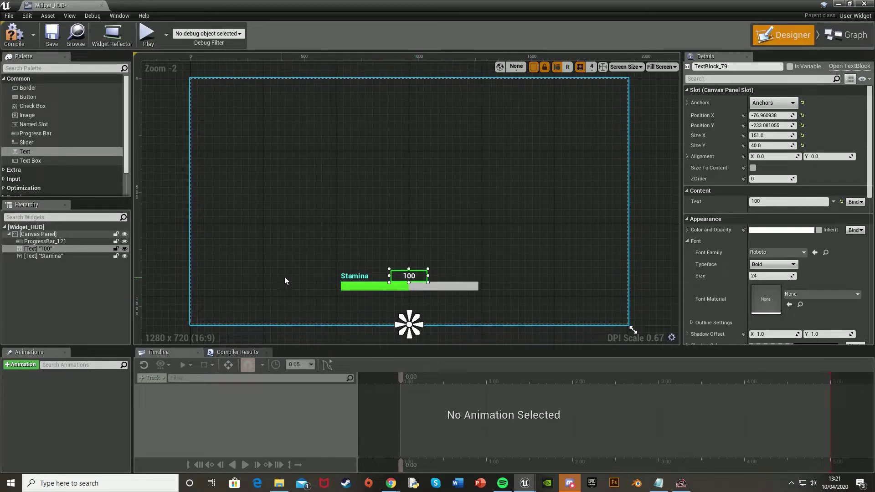
# - Rename TextBlock_79 to Stamina_Value and ProgressBar_121 to Stamina_Bar in the Details panel
pyautogui.click(733, 67)
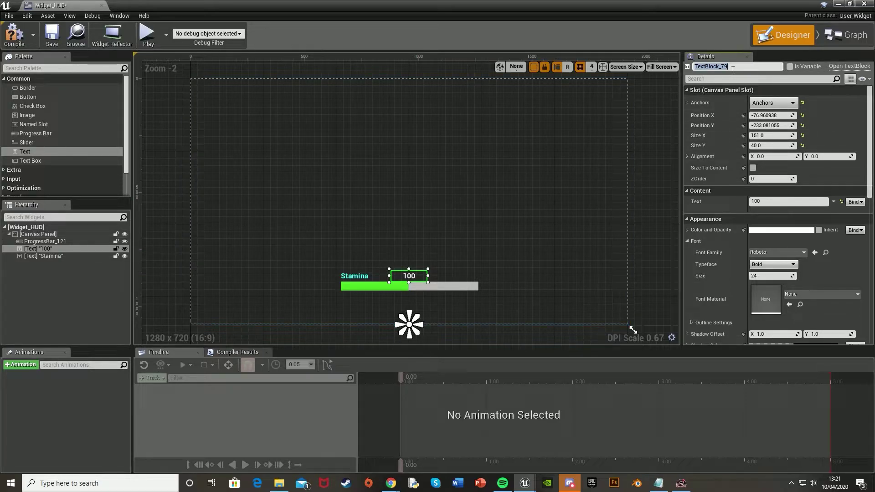
pyautogui.write('Stamina_Value')
pyautogui.press('Return')
pyautogui.click(355, 276)
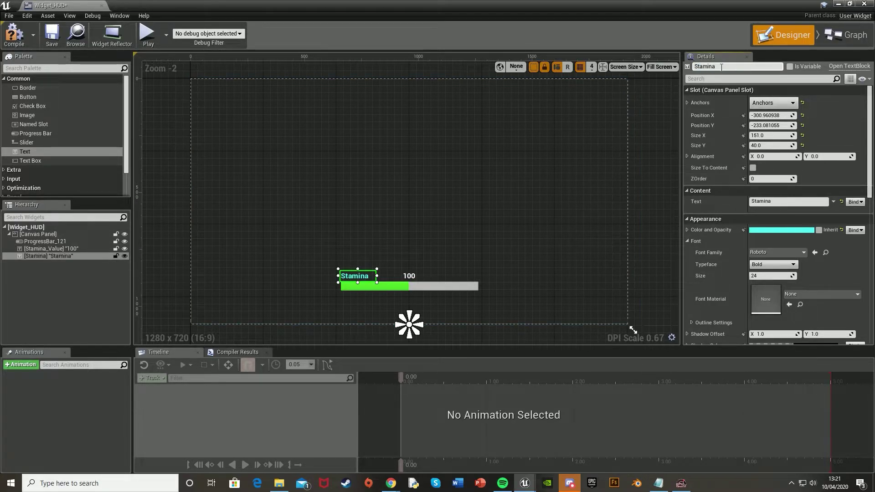
pyautogui.click(409, 287)
pyautogui.click(718, 67)
pyautogui.write('Stamina_Bar')
pyautogui.press('Return')
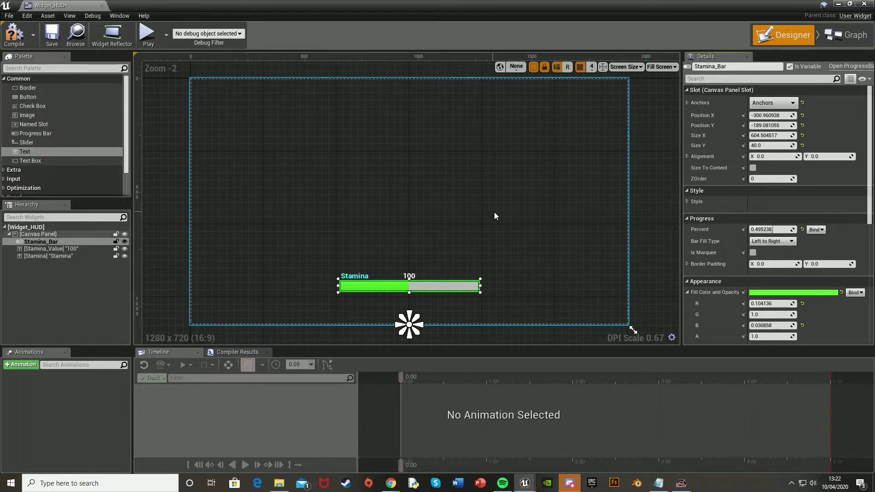
# - In the Player_HUD Event Graph, add a Create Widget node for Widget_HUD after Event BeginPlay
pyautogui.click(839, 4)
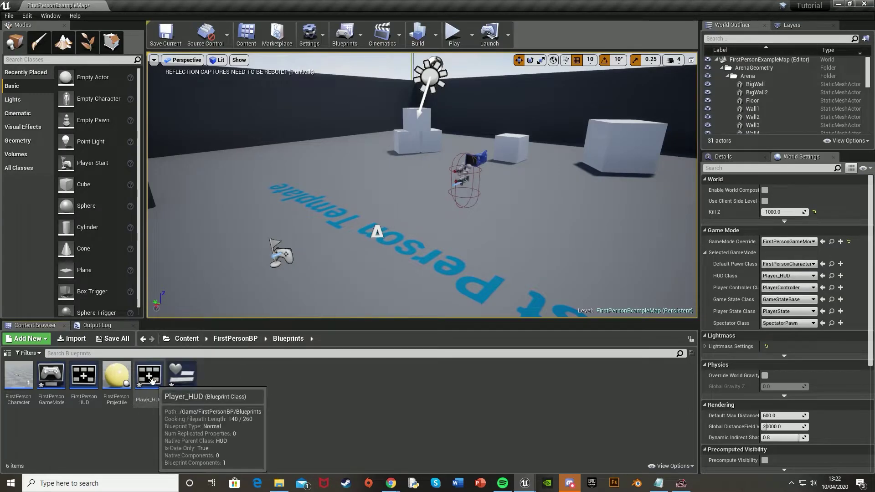
pyautogui.doubleClick(149, 375)
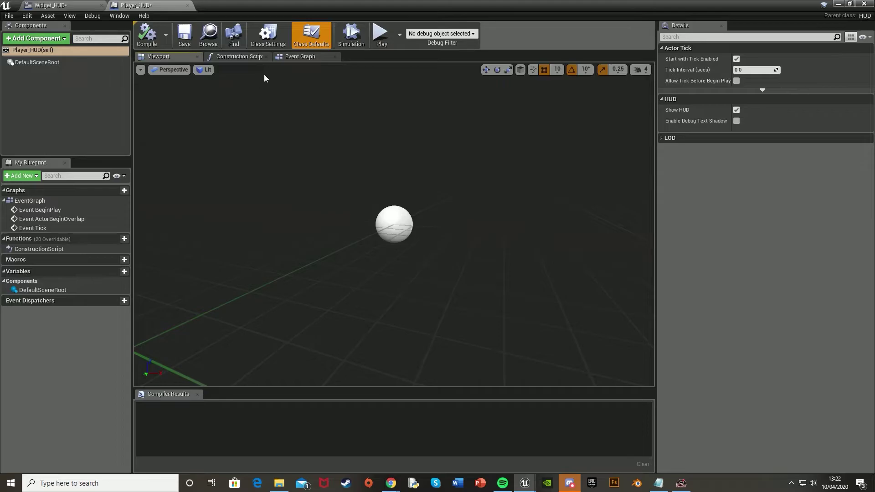
pyautogui.click(296, 56)
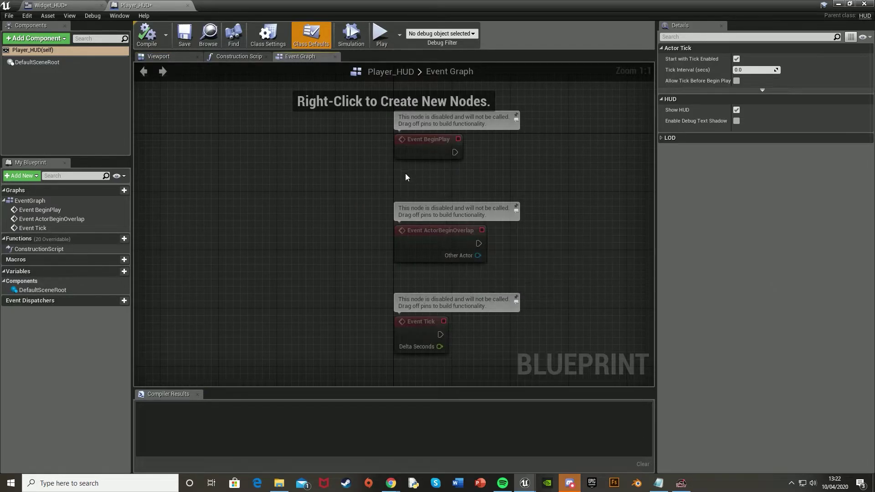
pyautogui.moveTo(283, 184); pyautogui.dragTo(395, 184)
pyautogui.write('create widget')
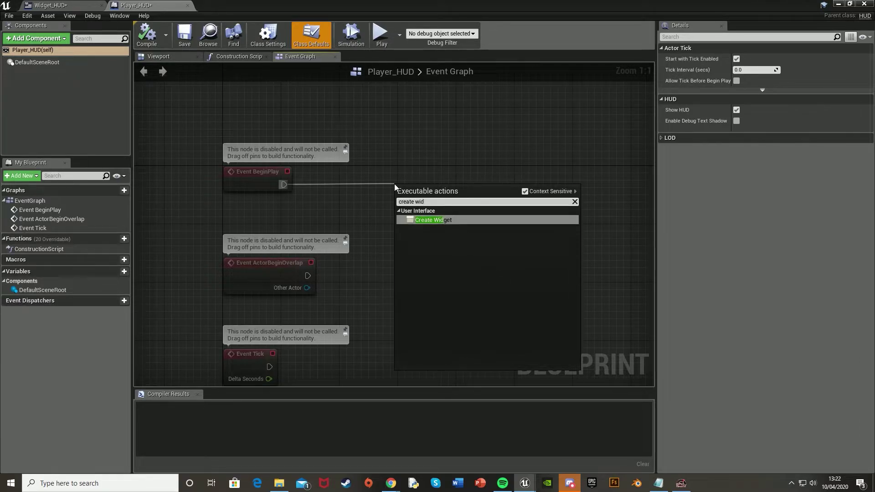
pyautogui.press('Return')
pyautogui.moveTo(395, 184); pyautogui.dragTo(380, 170)
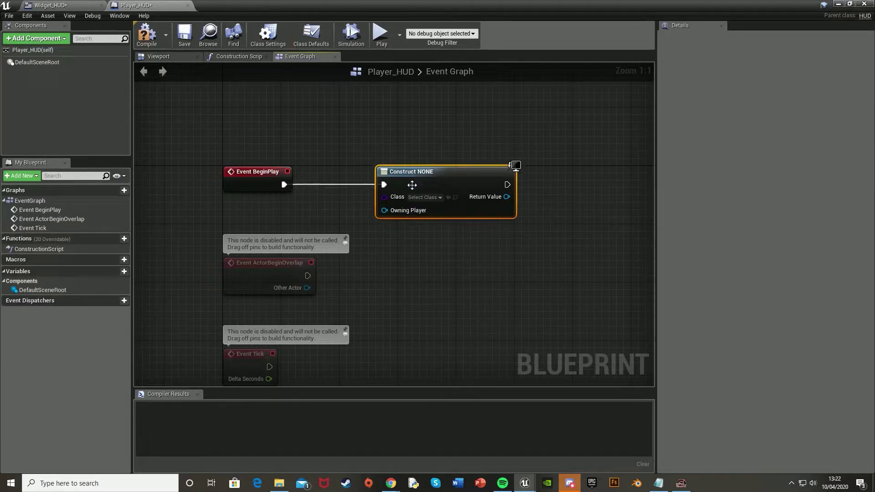
pyautogui.click(414, 197)
pyautogui.click(461, 236)
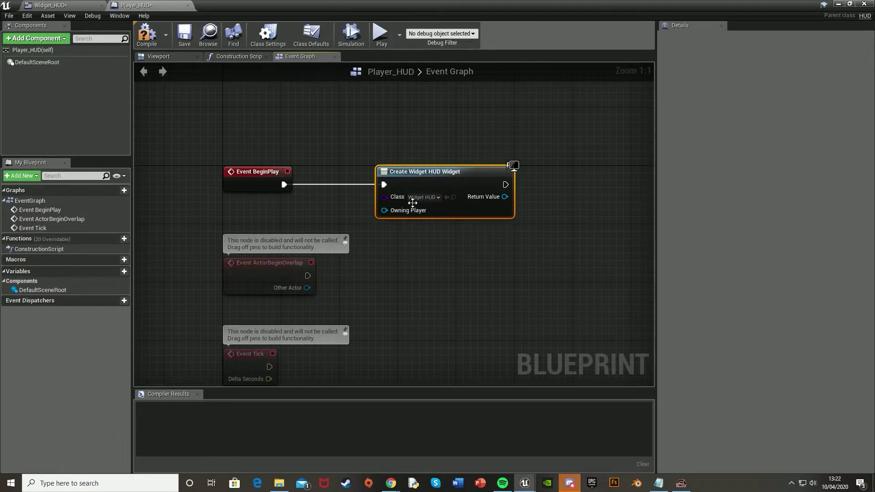
# - Add an Add to Viewport node targeting the created Widget_HUD widget
pyautogui.moveTo(524, 189); pyautogui.dragTo(392, 194, button='right')
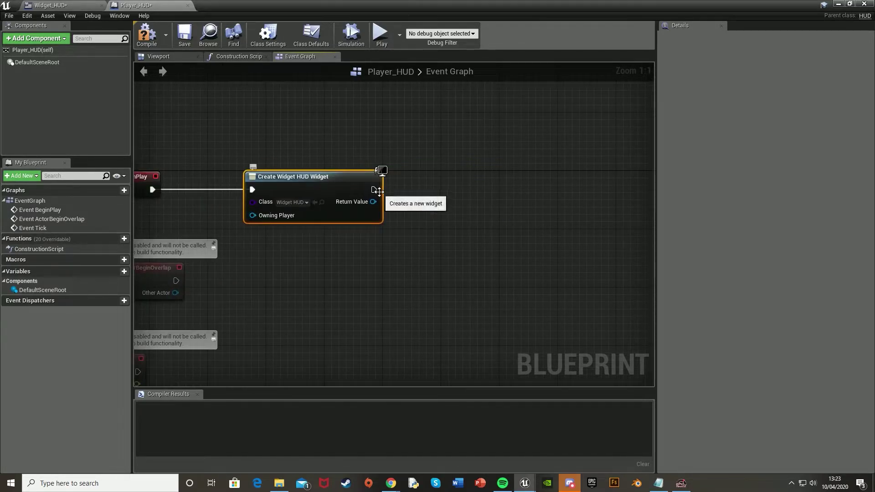
pyautogui.moveTo(373, 190); pyautogui.dragTo(480, 190)
pyautogui.write('add to')
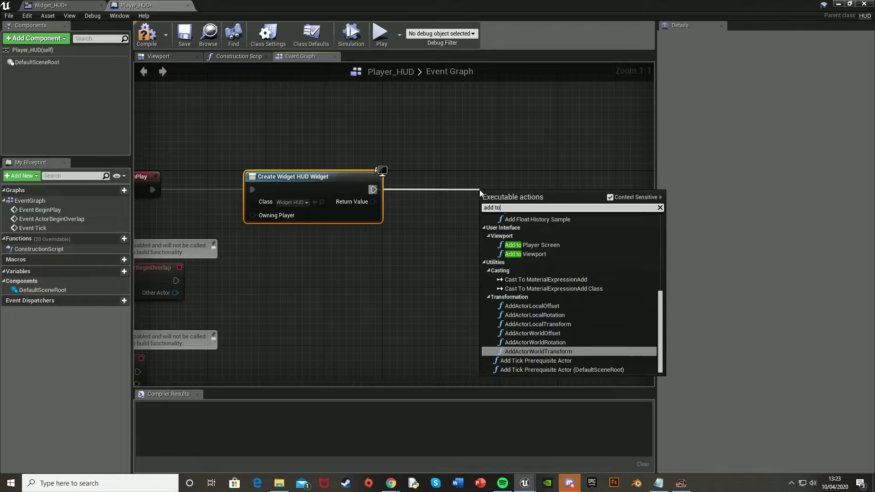
pyautogui.write(' view')
pyautogui.press('Return')
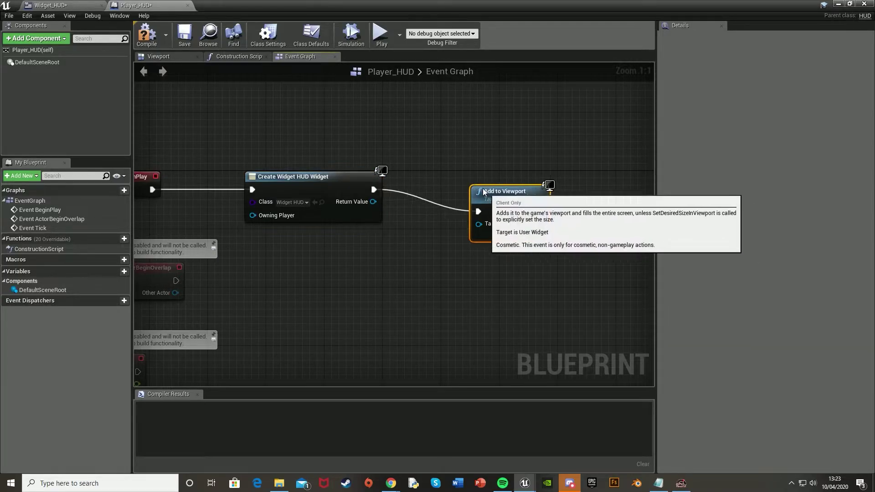
pyautogui.moveTo(372, 202); pyautogui.dragTo(456, 201)
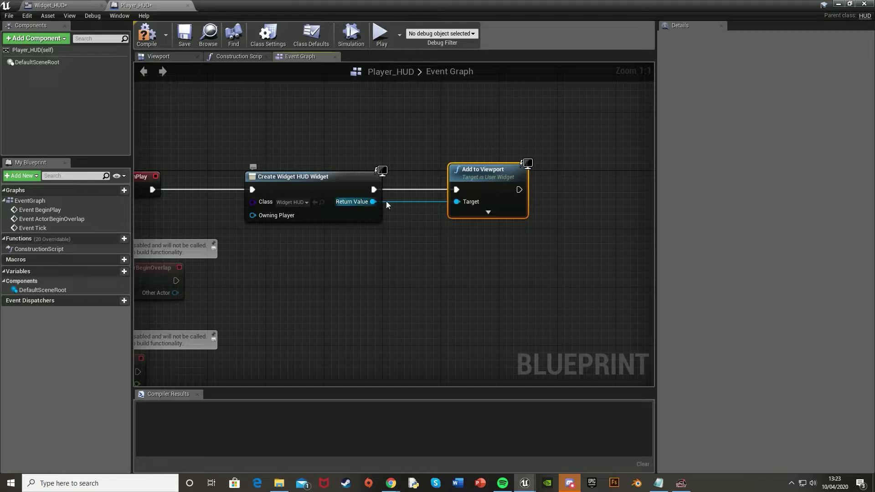
# - Compile the Player_HUD blueprint
pyautogui.scroll(-1, 429, 219)
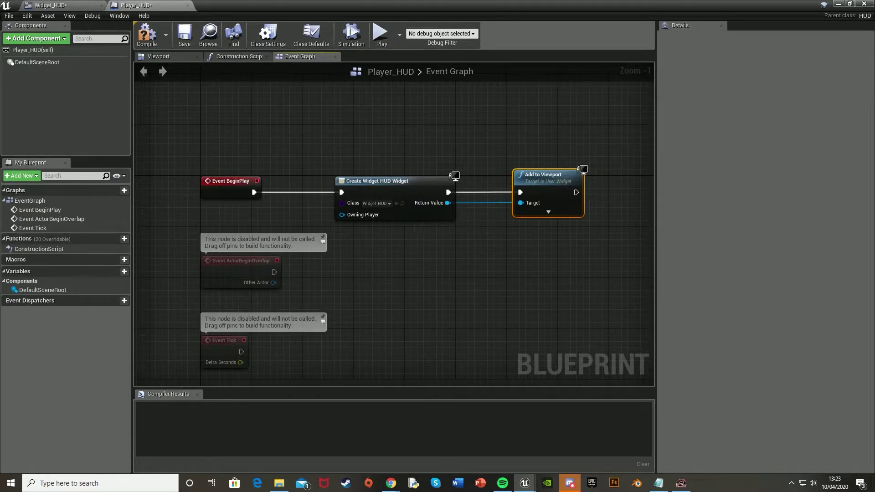
pyautogui.moveTo(422, 232); pyautogui.dragTo(399, 235, button='right')
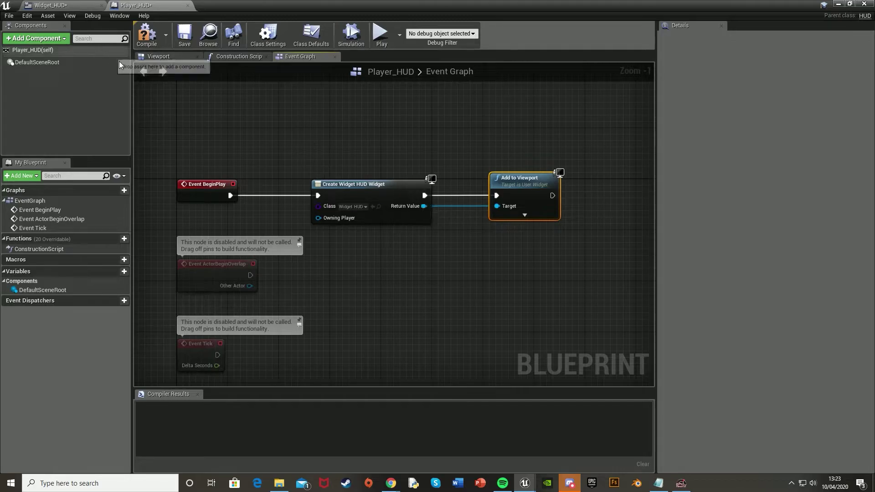
pyautogui.click(146, 34)
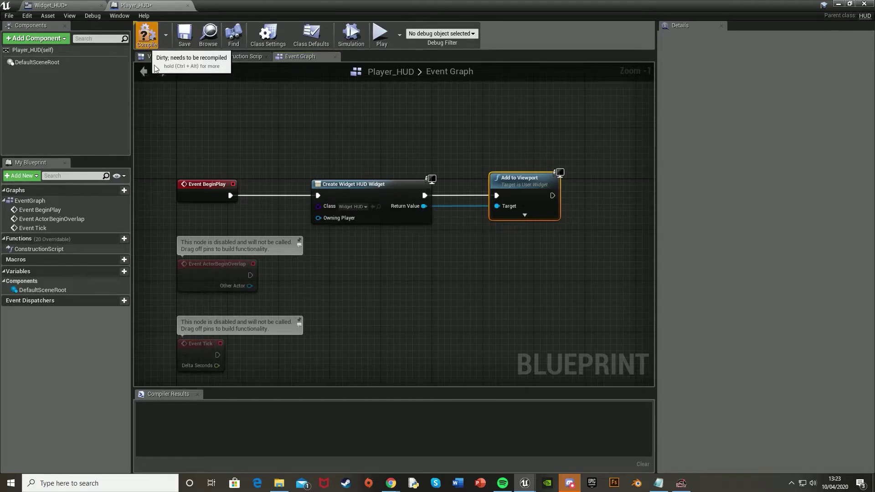
# - Select Stamina_Value in the Widget_HUD Designer and create a Text binding, Get_Stamina_Value_Text_0
pyautogui.click(66, 5)
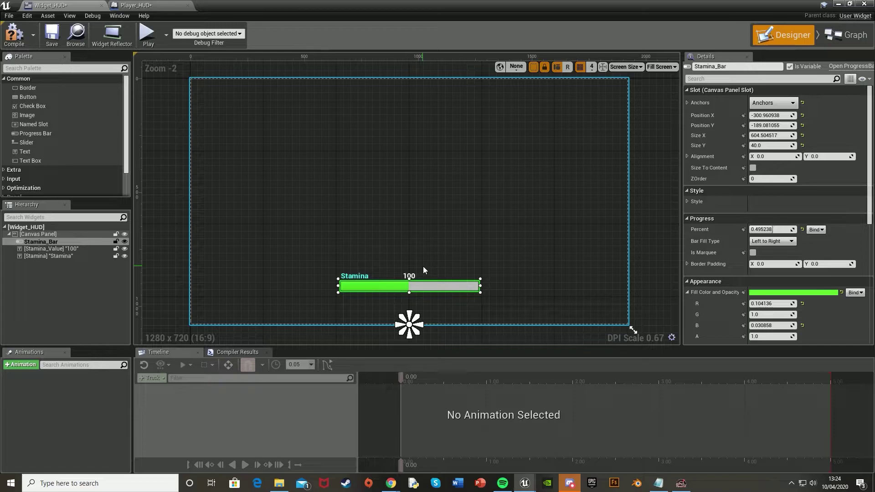
pyautogui.click(409, 276)
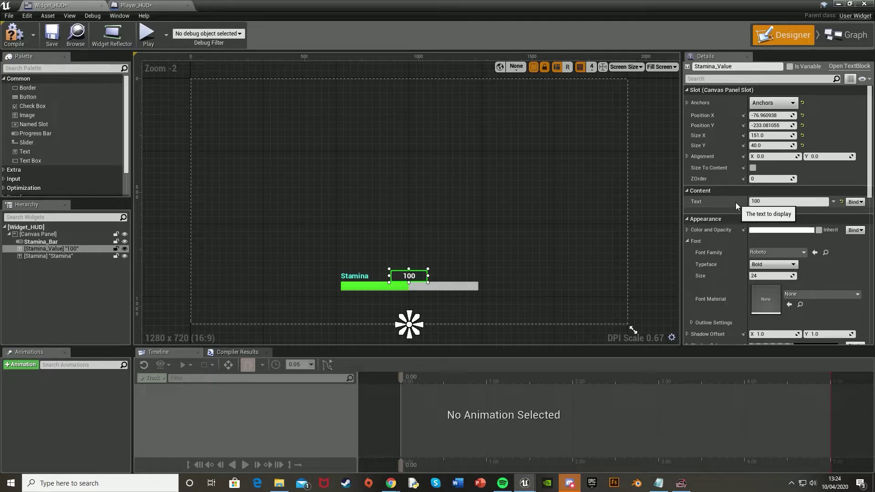
pyautogui.click(856, 202)
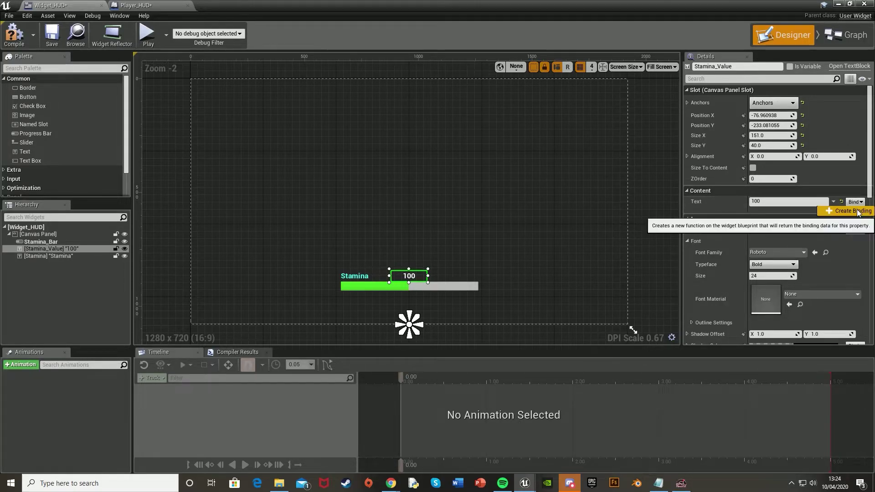
pyautogui.click(852, 211)
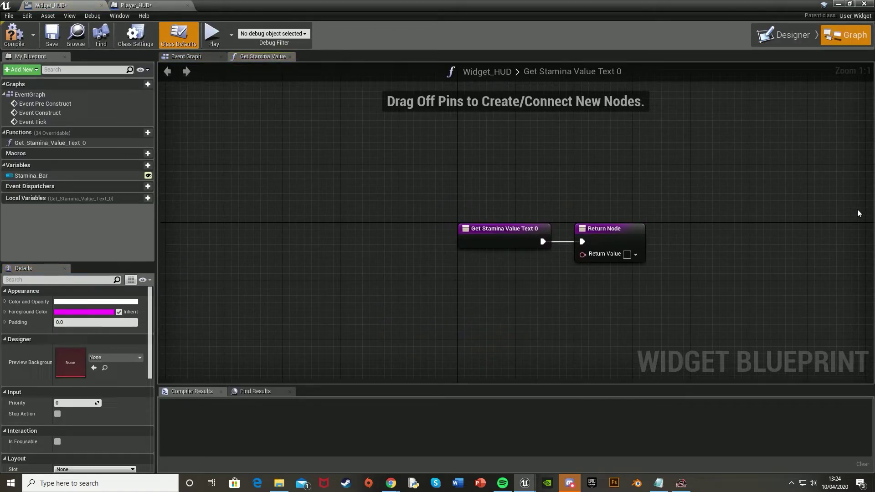
# - Drag the Get_Stamina_Value_Text_0 Return Node far right and break its execution link
pyautogui.moveTo(701, 232); pyautogui.dragTo(510, 209, button='right')
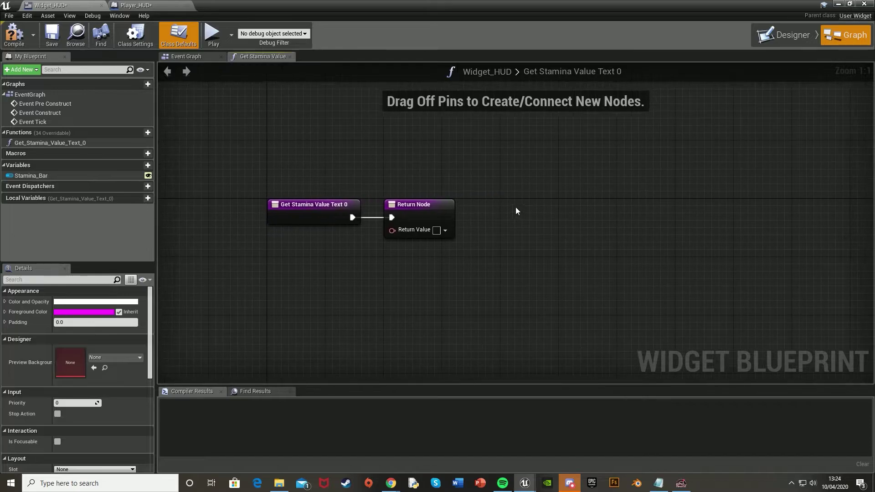
pyautogui.moveTo(400, 183); pyautogui.dragTo(461, 245)
pyautogui.moveTo(420, 206); pyautogui.dragTo(755, 206)
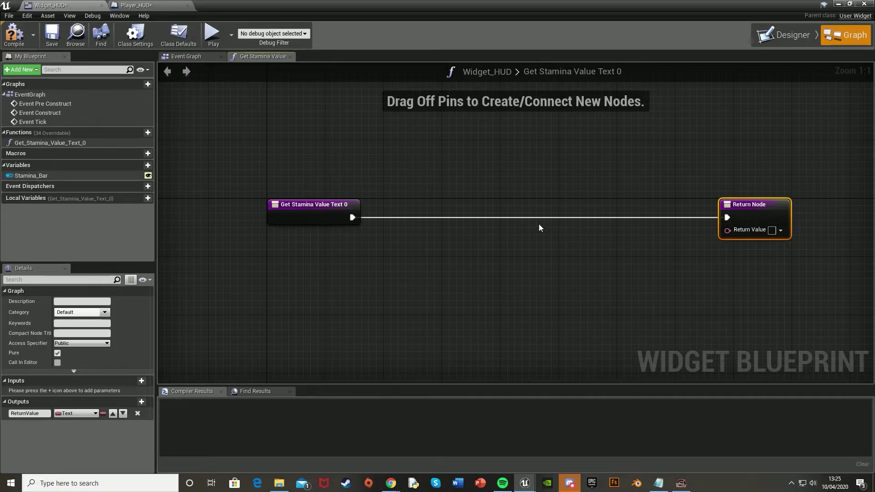
pyautogui.rightClick(727, 217)
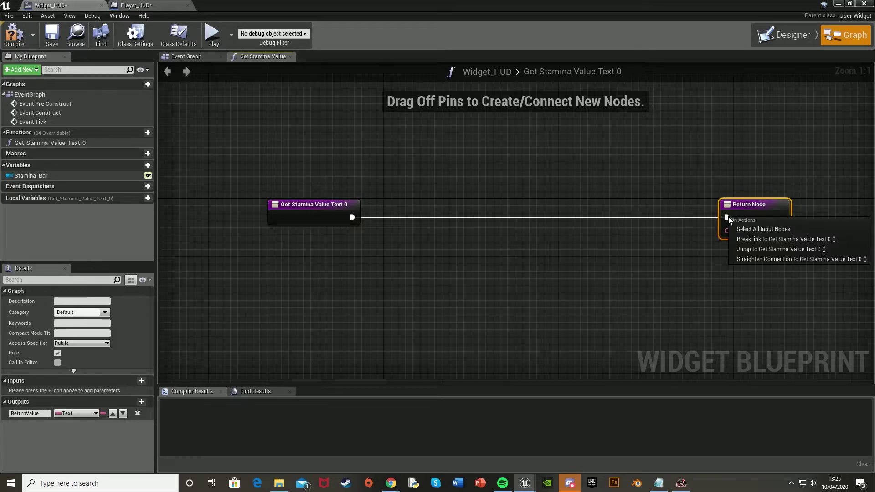
pyautogui.click(756, 239)
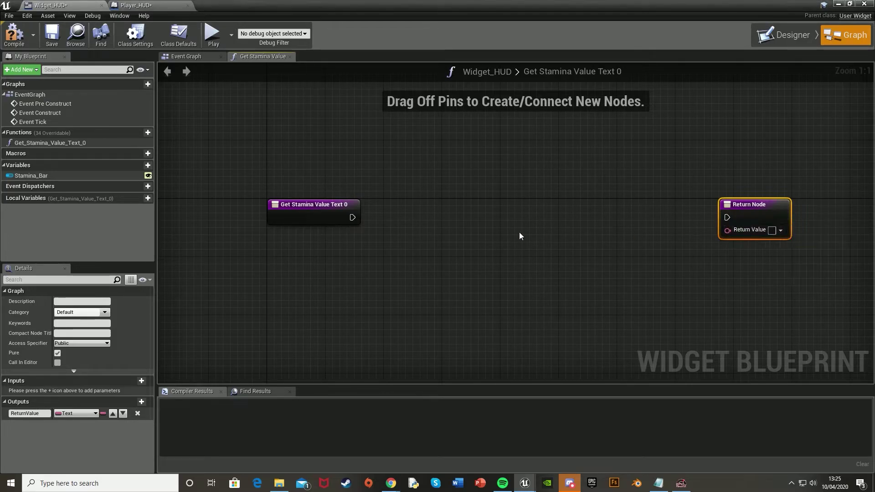
# - Add a Cast To FirstPersonCharacter node after the function's entry node
pyautogui.moveTo(352, 217); pyautogui.dragTo(398, 217)
pyautogui.write('s')
pyautogui.press('BackSpace')
pyautogui.write('cast to f')
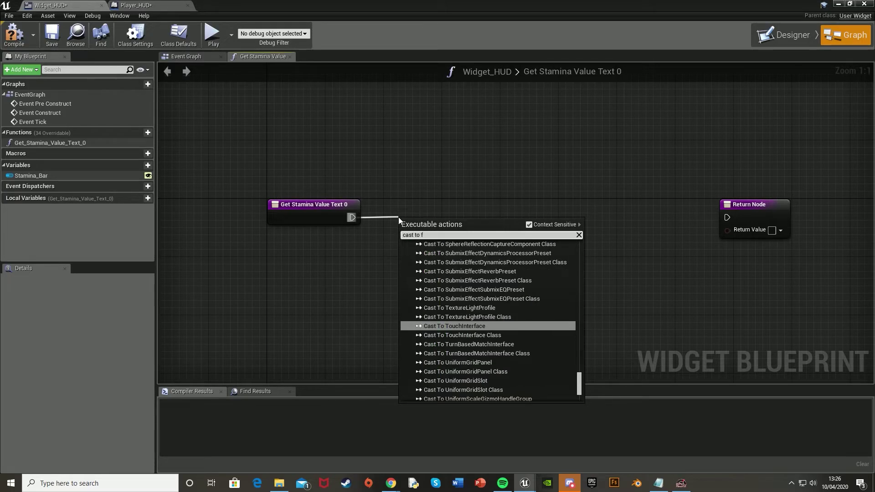
pyautogui.write('irstperson')
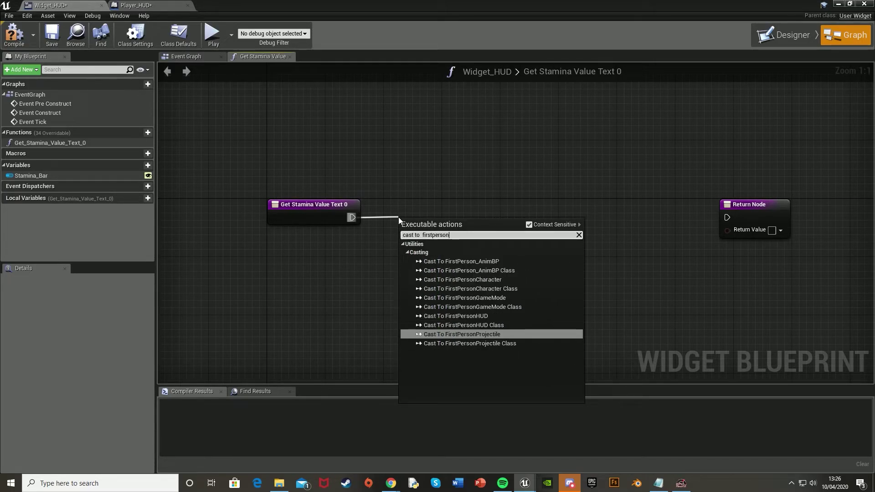
pyautogui.write('pl')
pyautogui.press('BackSpace')
pyautogui.press('BackSpace')
pyautogui.write('c')
pyautogui.press('Return')
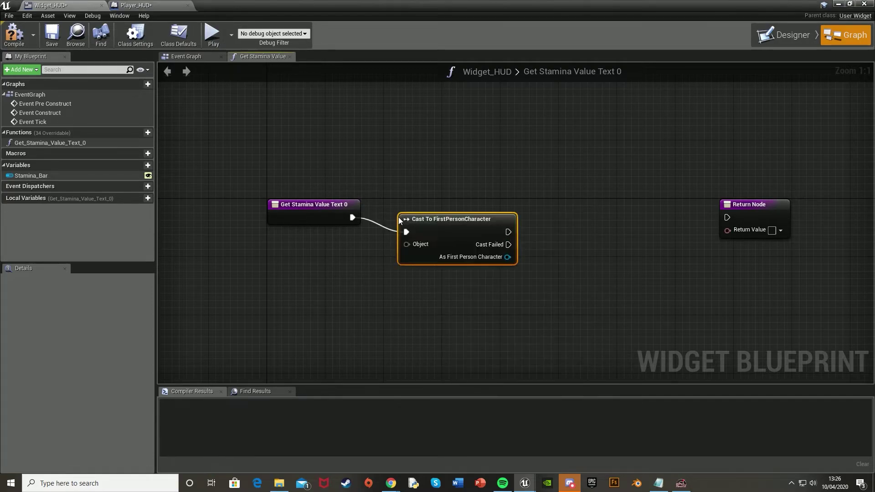
pyautogui.moveTo(424, 222); pyautogui.dragTo(431, 207)
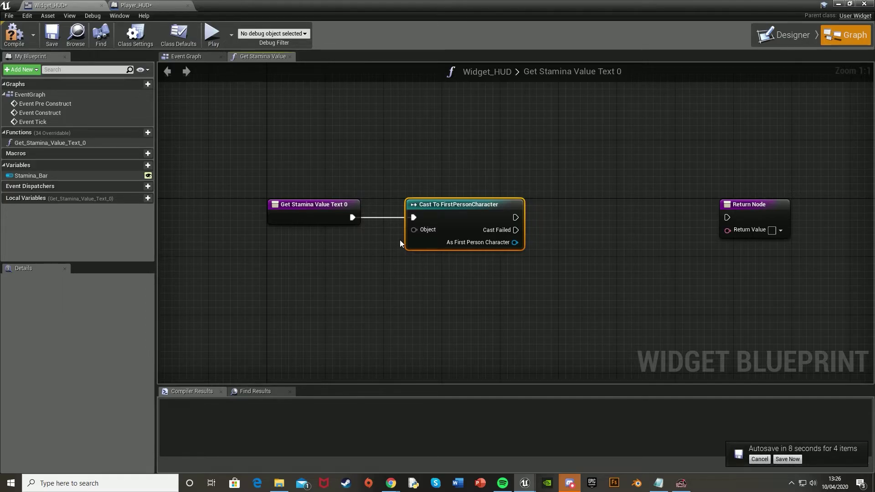
# - Feed Get Player Character into the cast's Object and get Stamina from As First Person Character
pyautogui.moveTo(413, 229); pyautogui.dragTo(357, 242)
pyautogui.write('get player')
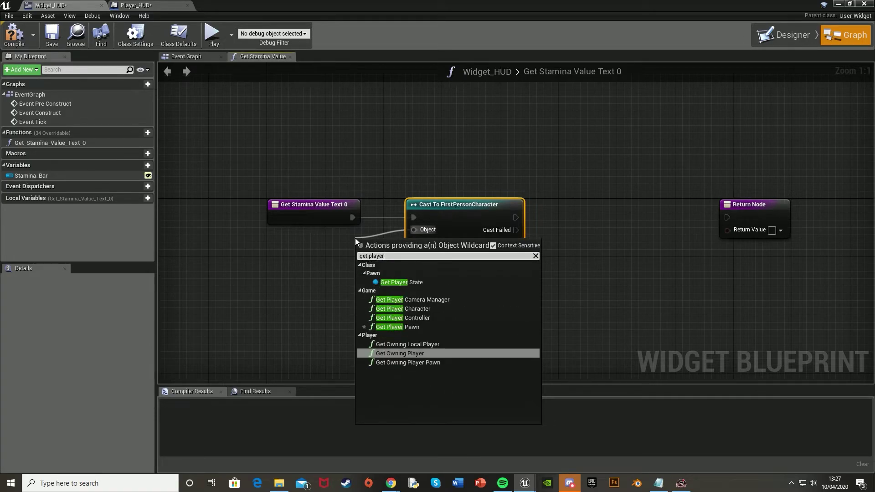
pyautogui.write(' c')
pyautogui.press('Return')
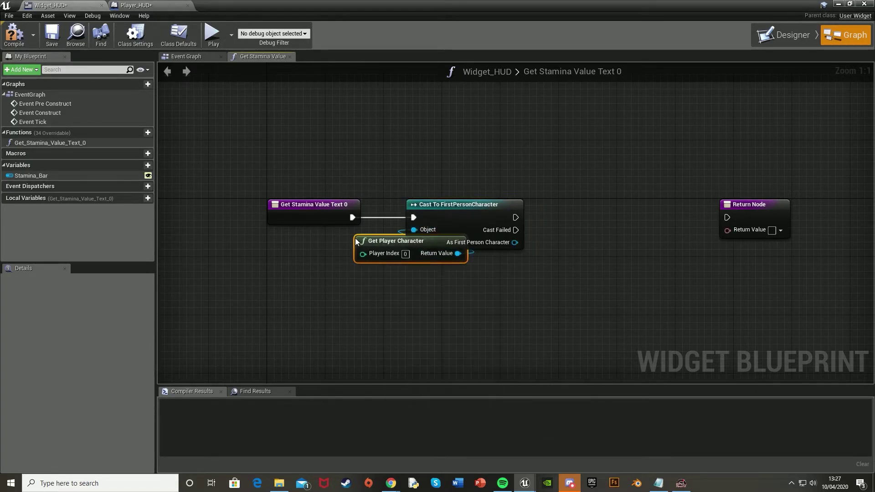
pyautogui.moveTo(385, 241); pyautogui.dragTo(298, 245)
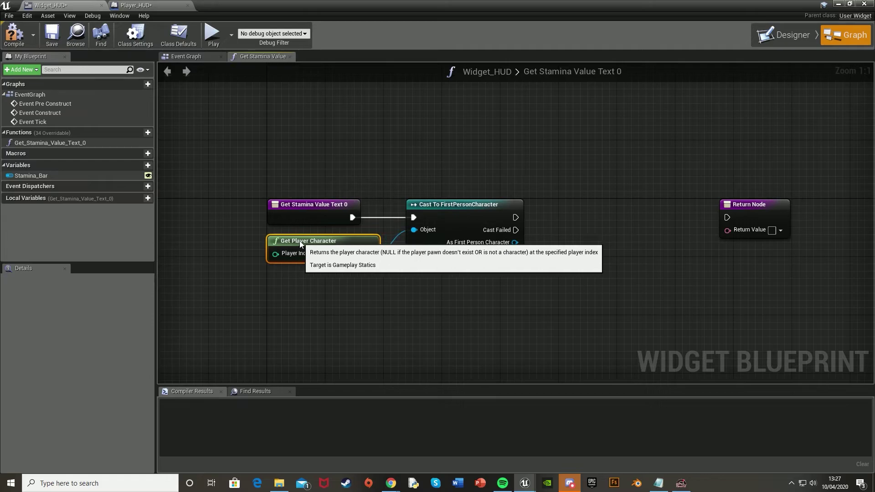
pyautogui.moveTo(300, 240); pyautogui.dragTo(200, 243, button='right')
pyautogui.moveTo(416, 245); pyautogui.dragTo(442, 264)
pyautogui.write('get stam')
pyautogui.press('Return')
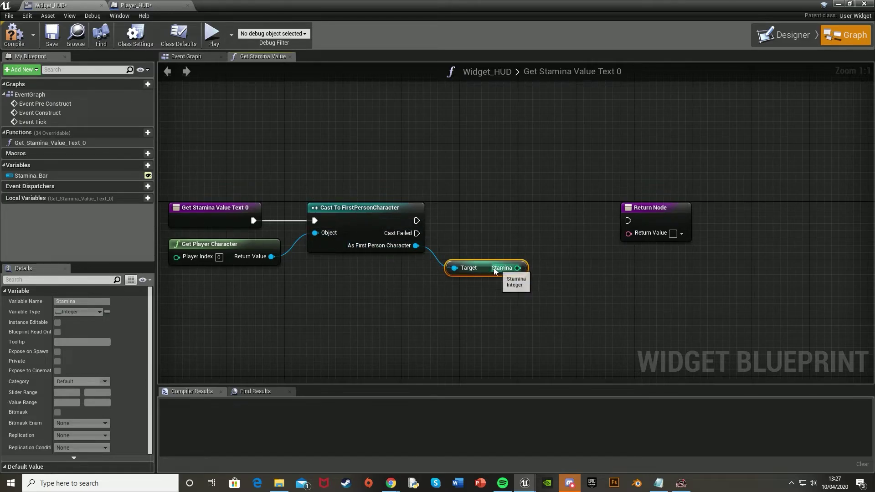
# - Replace the ToText (int) node with ToString (int) then ToText (string) into Return Value
pyautogui.moveTo(486, 269); pyautogui.dragTo(439, 267, button='right')
pyautogui.moveTo(470, 265); pyautogui.dragTo(615, 211)
pyautogui.moveTo(522, 245); pyautogui.dragTo(529, 246)
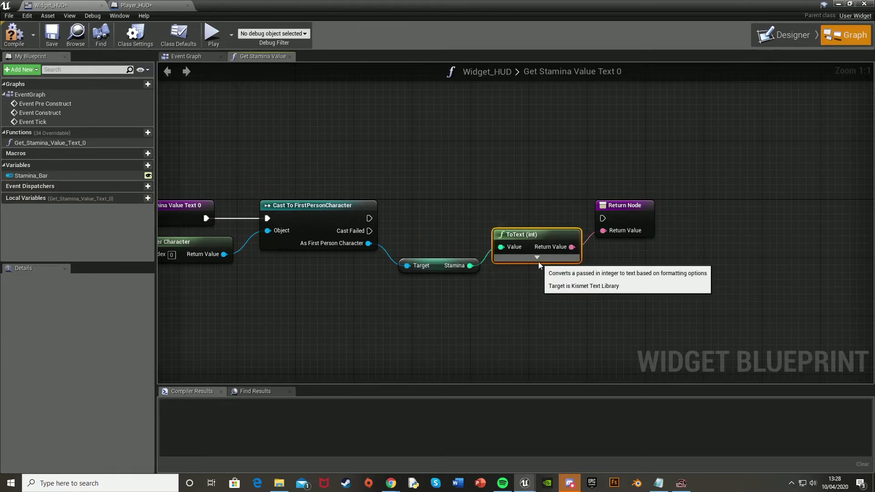
pyautogui.press('Delete')
pyautogui.moveTo(470, 266); pyautogui.dragTo(503, 255)
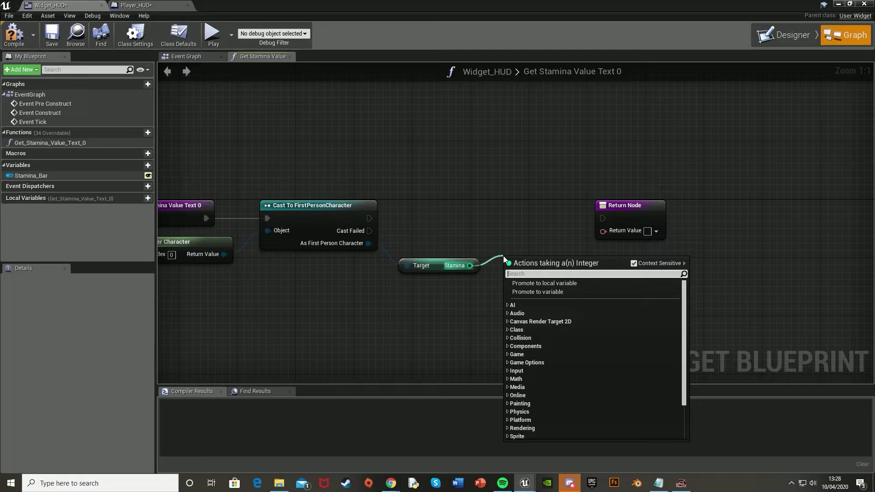
pyautogui.write('to str')
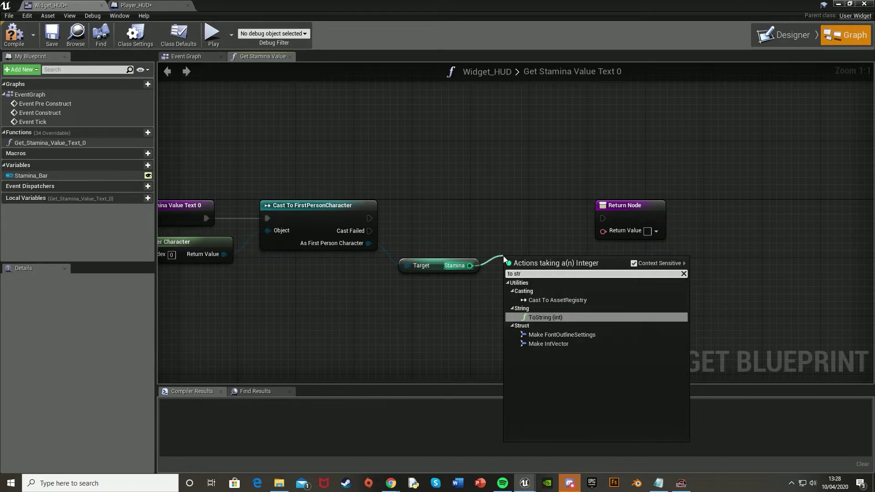
pyautogui.press('Return')
pyautogui.moveTo(538, 267); pyautogui.dragTo(370, 218)
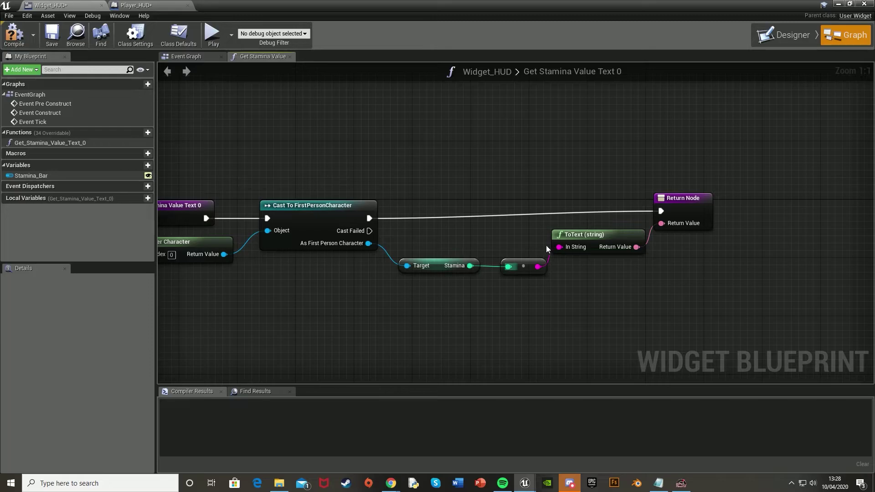
# - Tidy the ToText and Return Node layout and compile Widget_HUD
pyautogui.moveTo(588, 151); pyautogui.dragTo(660, 235)
pyautogui.moveTo(684, 198); pyautogui.dragTo(685, 206)
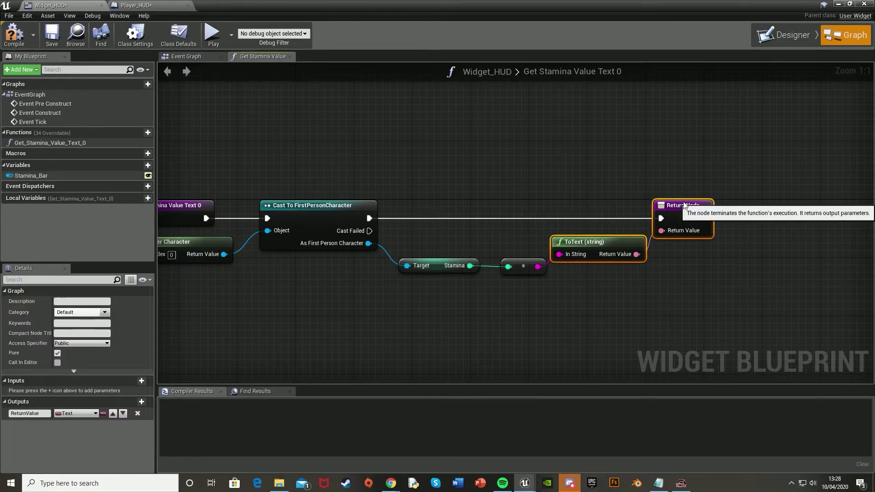
pyautogui.click(592, 292)
pyautogui.moveTo(375, 316); pyautogui.dragTo(421, 313, button='right')
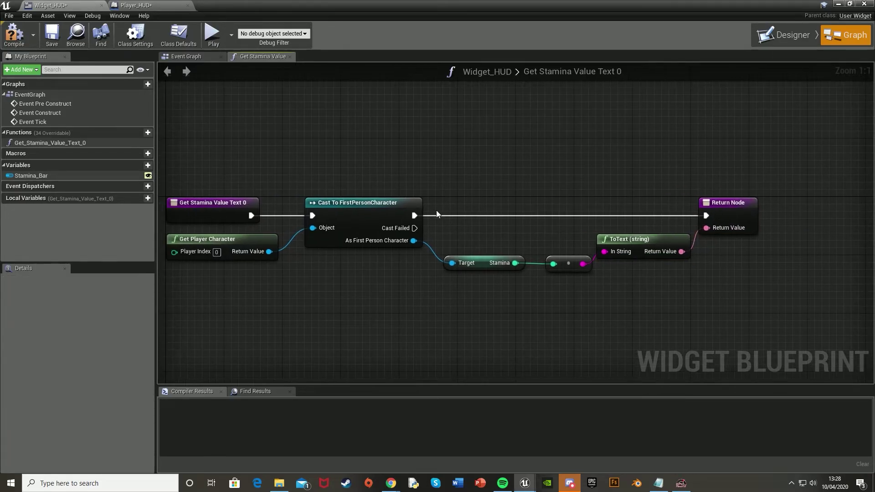
pyautogui.moveTo(372, 265); pyautogui.dragTo(417, 240, button='right')
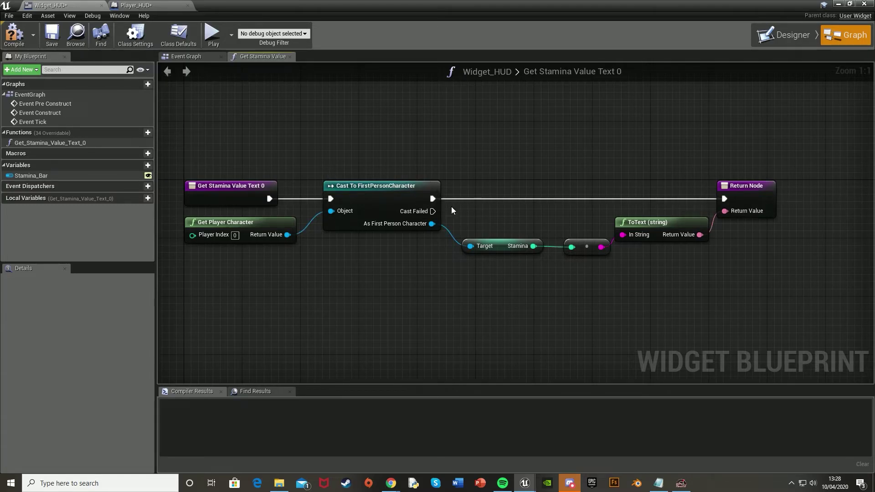
pyautogui.click(14, 34)
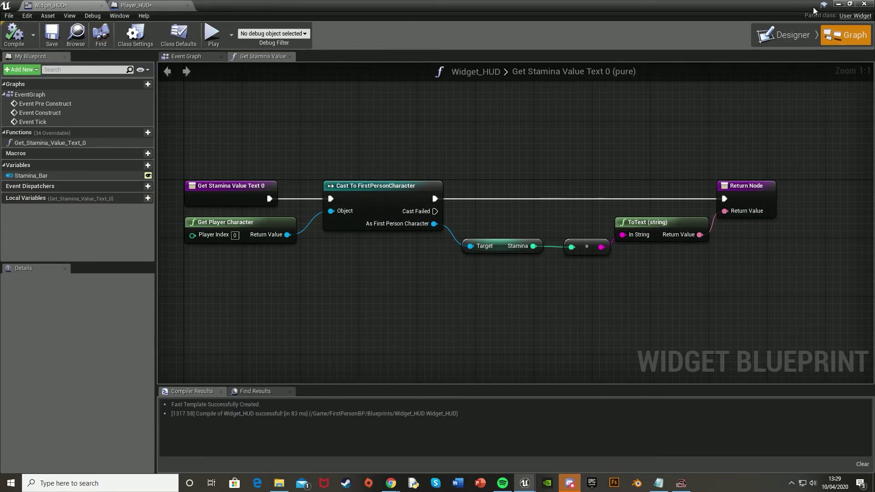
# - Play the level, sprinting with Shift+W and walking with W to watch stamina drain and refill, then stop
pyautogui.click(838, 3)
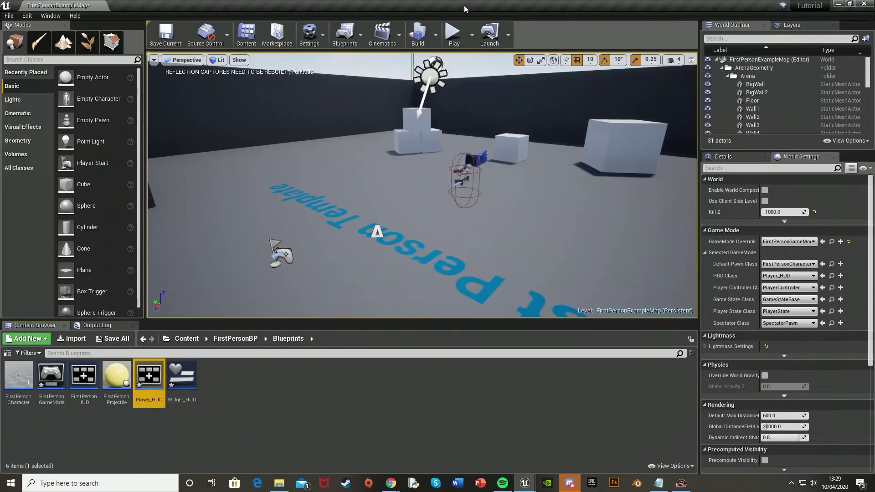
pyautogui.click(458, 30)
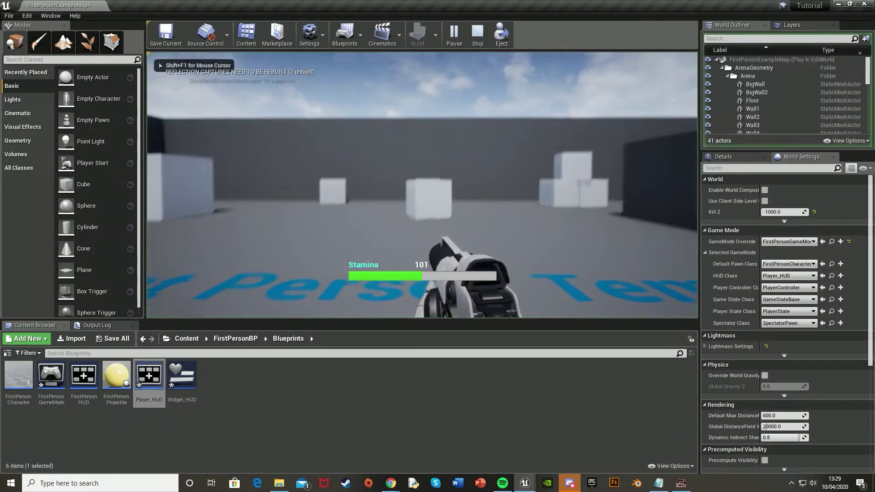
pyautogui.hotkey('shift', 'w')
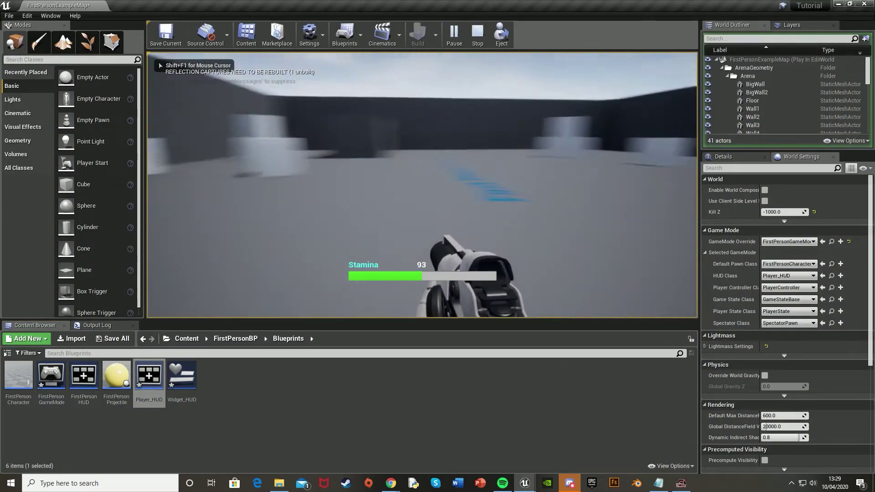
pyautogui.press('w')
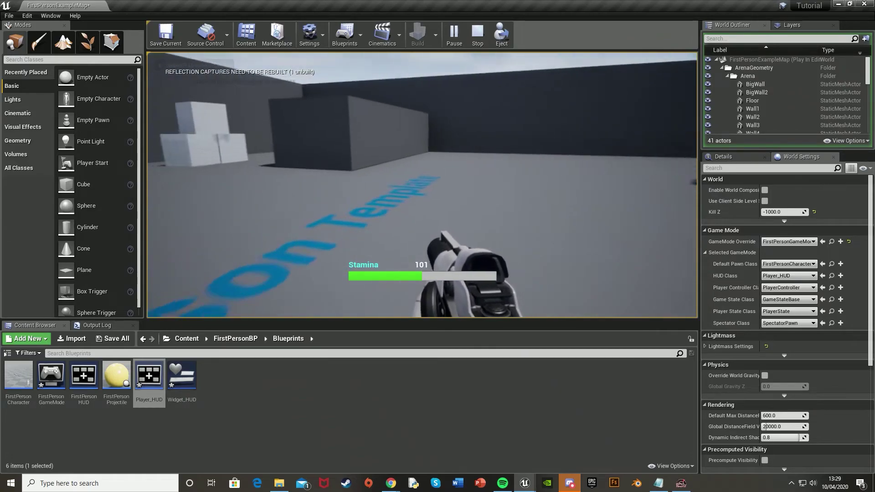
pyautogui.hotkey('shift', 'w')
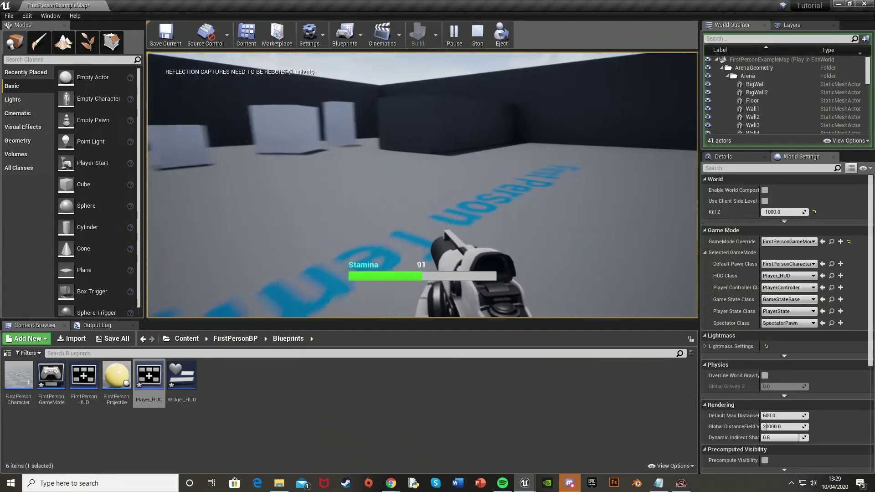
pyautogui.hotkey('shift', 'w')
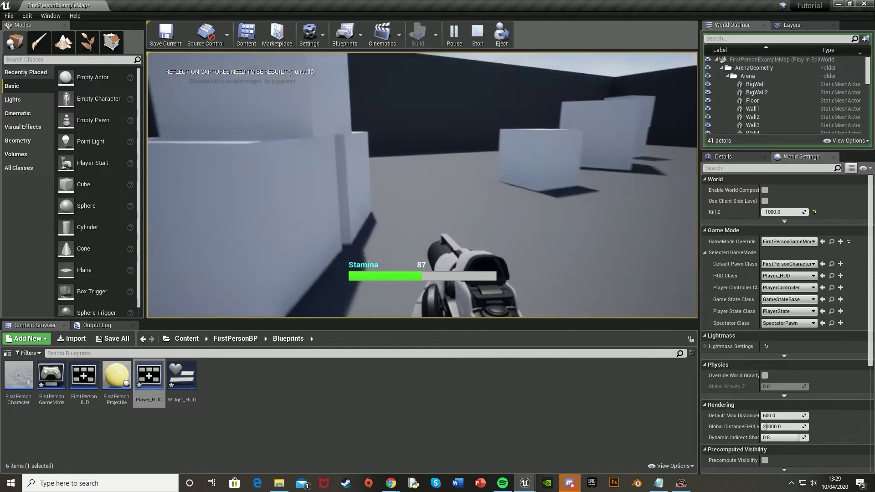
pyautogui.press('w')
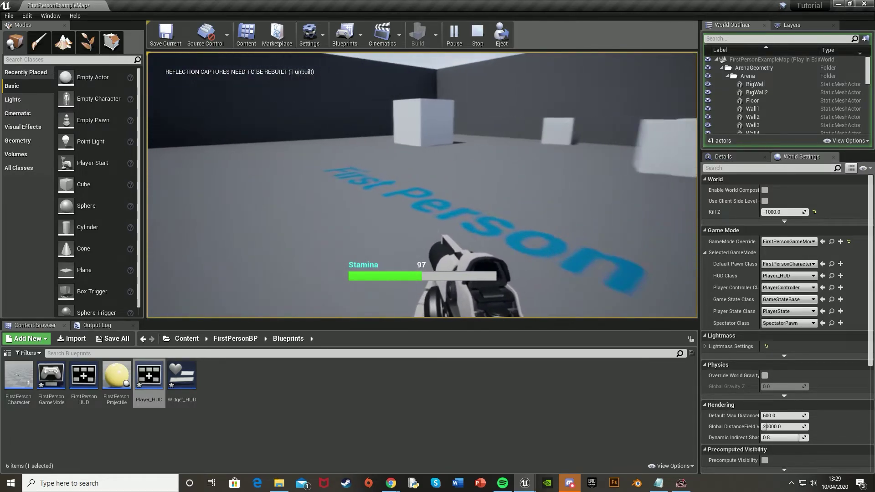
pyautogui.press('w')
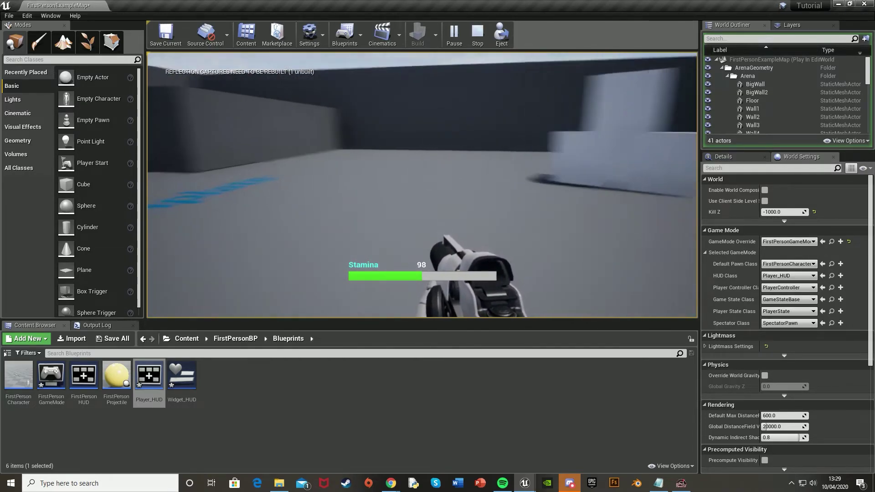
pyautogui.press('Escape')
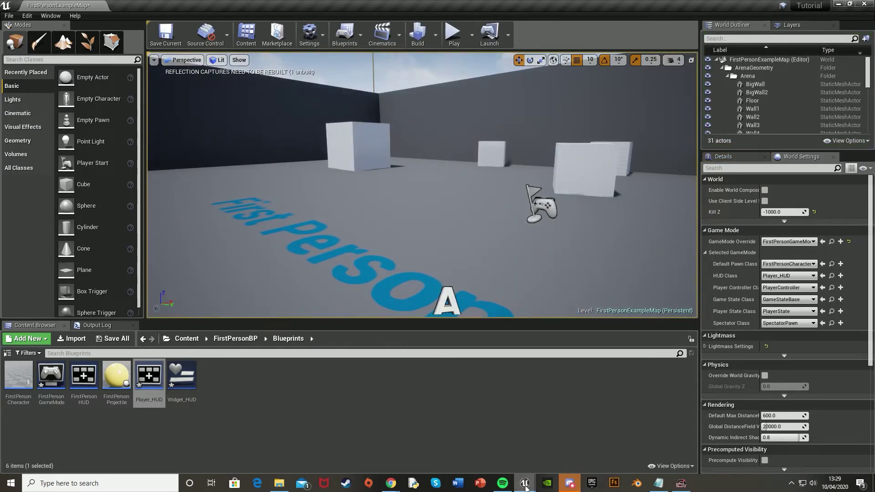
# - In Widget_HUD, wire As First Person Character into the Stamina getter's Target and return to Designer
pyautogui.moveTo(525, 487)
pyautogui.click(552, 448)
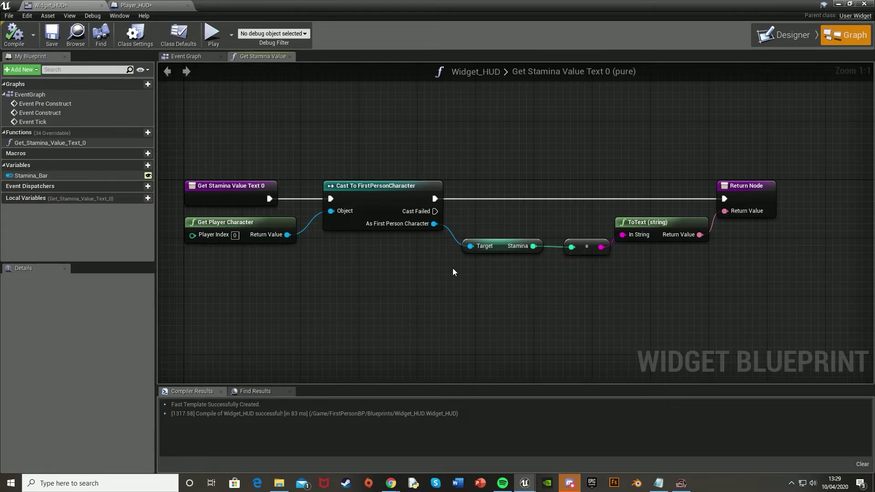
pyautogui.moveTo(492, 280); pyautogui.dragTo(495, 275, button='right')
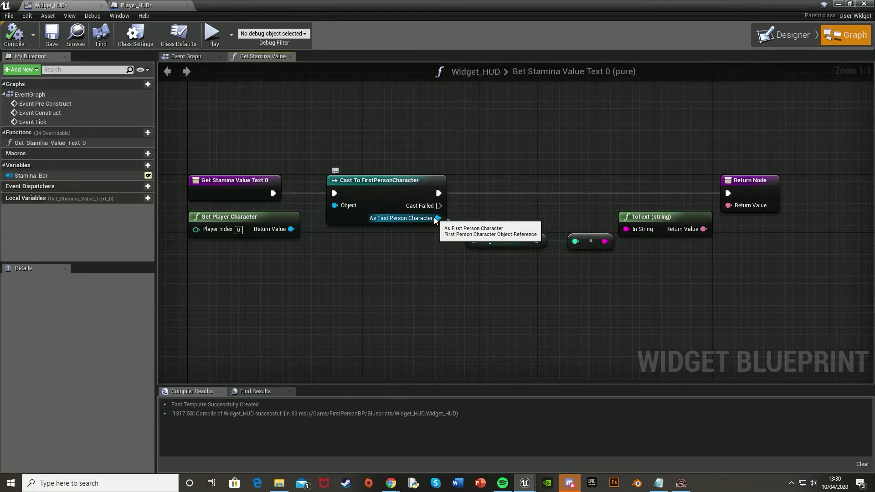
pyautogui.moveTo(436, 218); pyautogui.dragTo(472, 241)
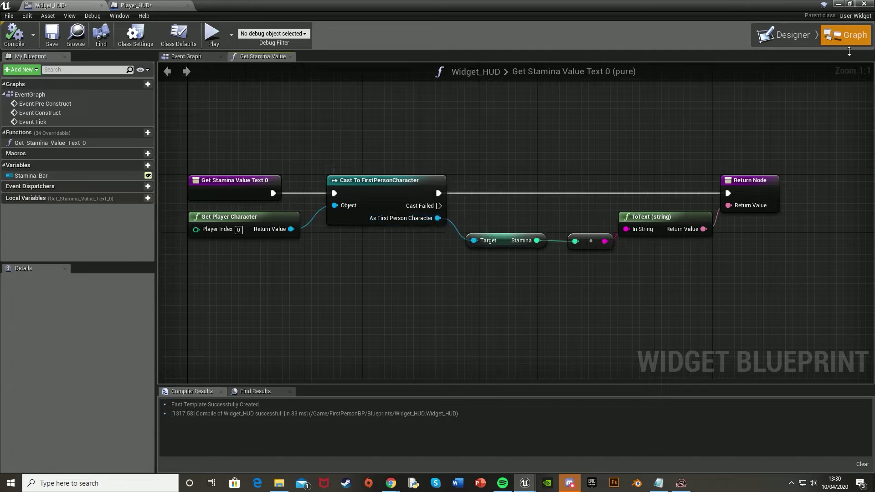
pyautogui.click(785, 35)
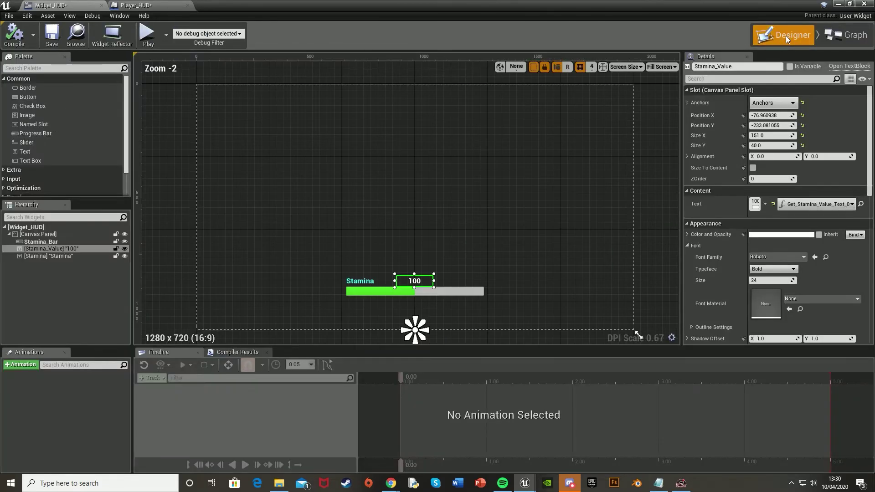
# - Create a Percent binding for Stamina_Bar and move its Return Node to the right
pyautogui.click(477, 289)
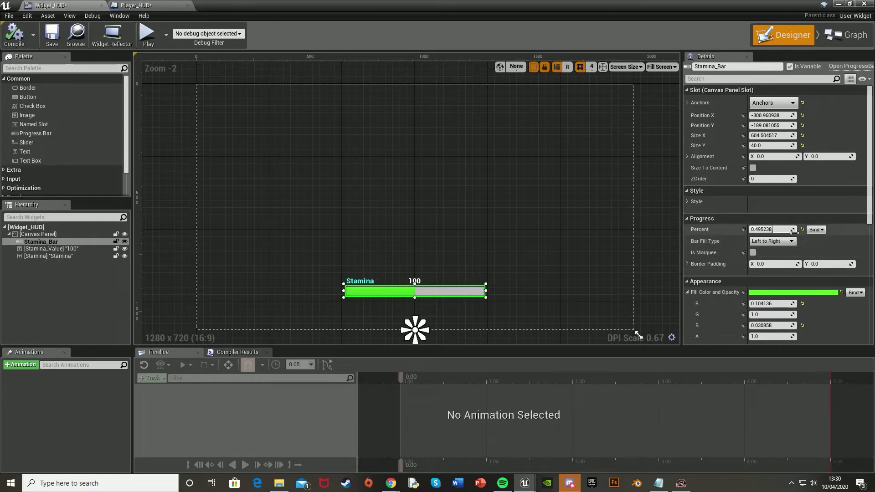
pyautogui.click(816, 229)
pyautogui.click(822, 239)
pyautogui.click(629, 256)
pyautogui.moveTo(640, 273); pyautogui.dragTo(443, 239, button='right')
pyautogui.moveTo(443, 239); pyautogui.dragTo(712, 244)
pyautogui.moveTo(660, 241); pyautogui.dragTo(695, 219)
# - Add Cast To FirstPersonCharacter after the entry, with Get Player Character feeding its Object
pyautogui.moveTo(344, 233); pyautogui.dragTo(419, 231)
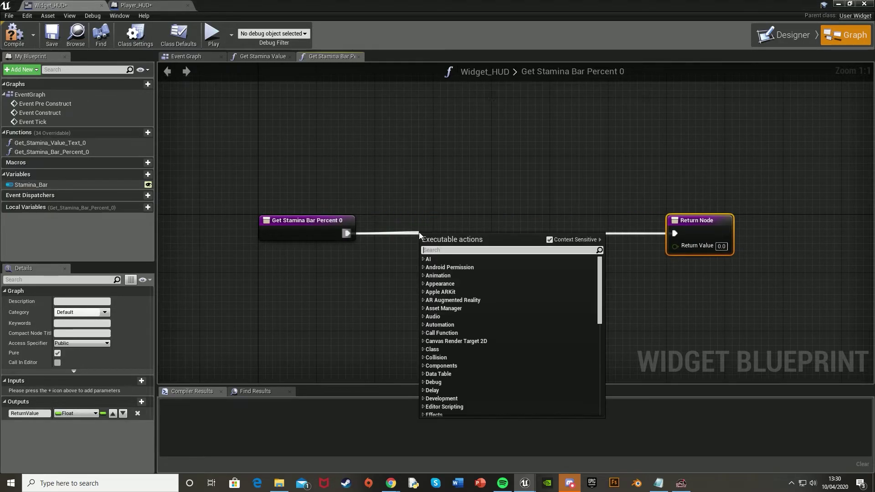
pyautogui.write('cast ')
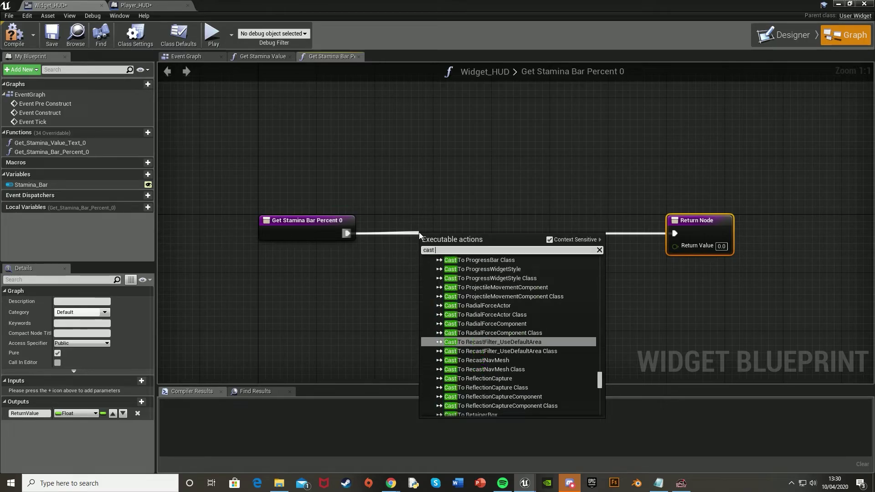
pyautogui.write('to first')
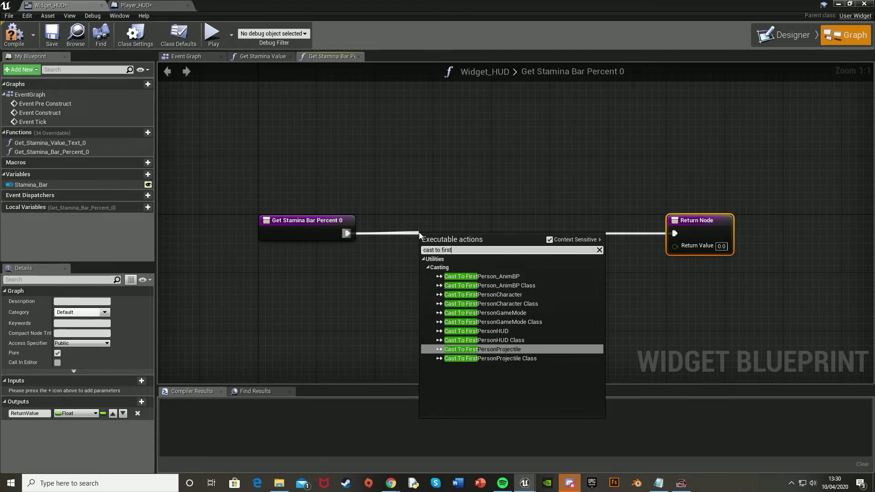
pyautogui.click(536, 295)
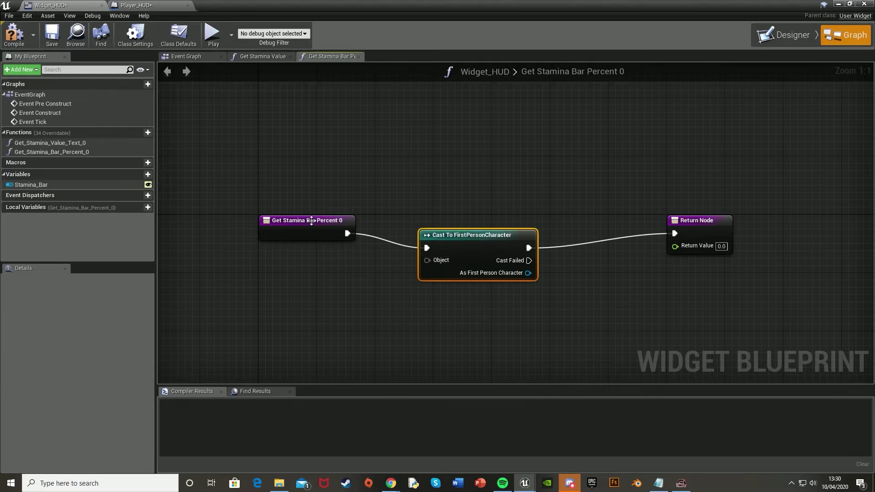
pyautogui.moveTo(448, 234); pyautogui.dragTo(314, 275)
pyautogui.write('get play')
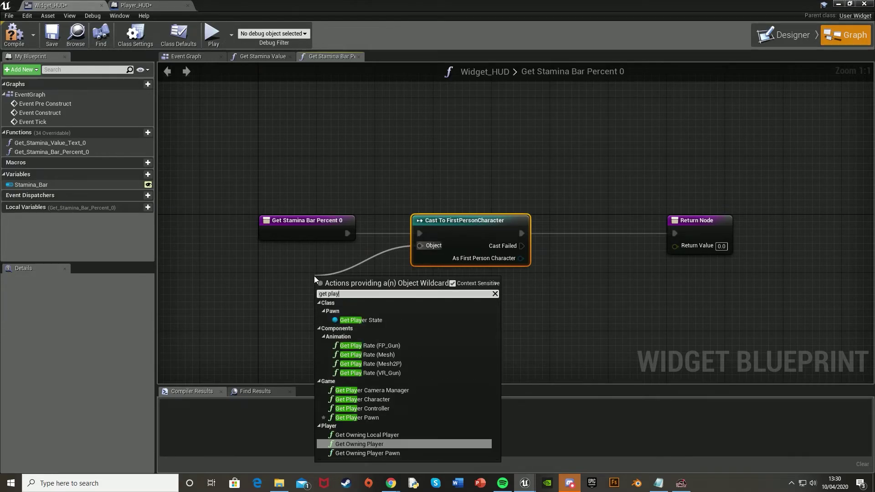
pyautogui.write('er char')
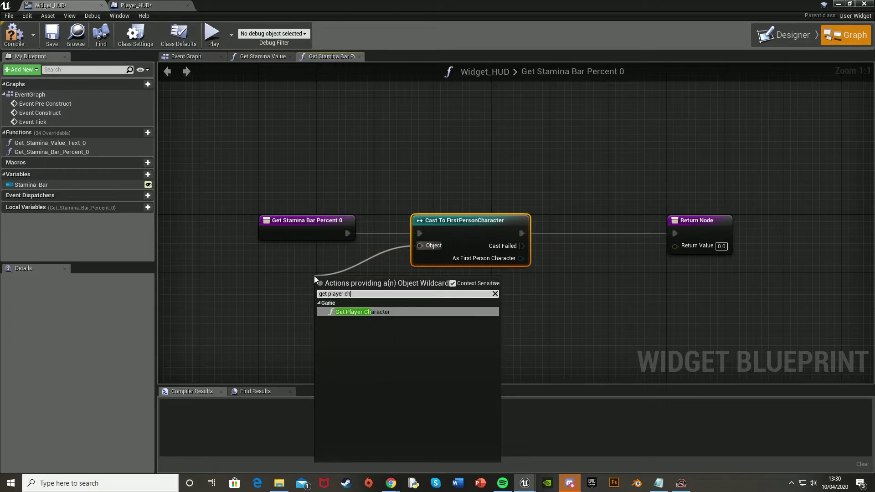
pyautogui.press('Return')
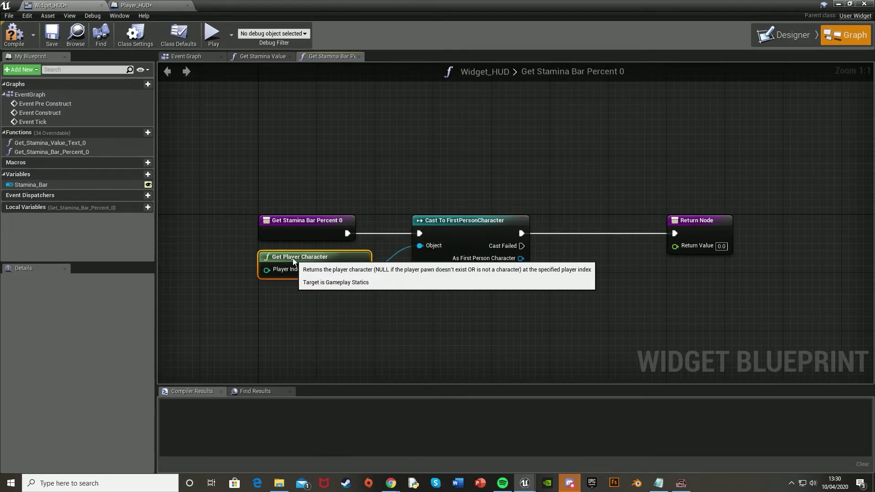
# - Add a Stamina getter from the cast's As First Person Character output
pyautogui.moveTo(580, 280); pyautogui.dragTo(428, 273, button='right')
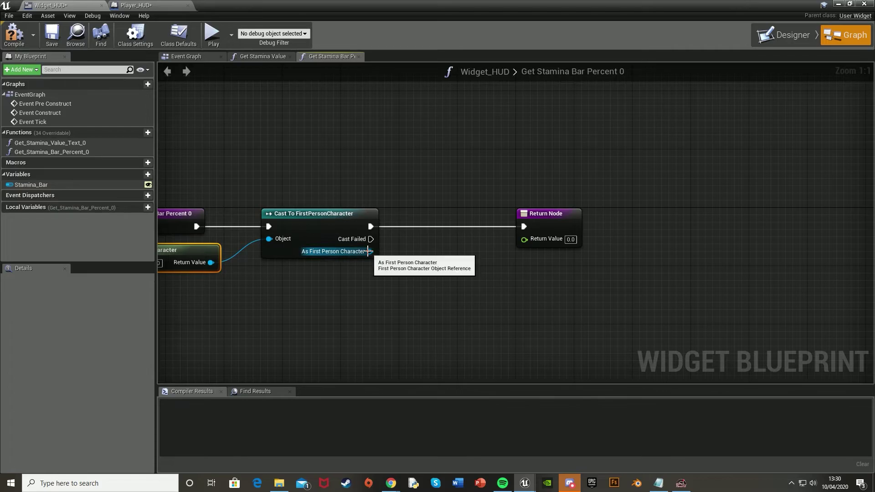
pyautogui.moveTo(370, 251); pyautogui.dragTo(410, 288)
pyautogui.write('get stamina')
pyautogui.press('Return')
pyautogui.moveTo(568, 214); pyautogui.dragTo(676, 216)
pyautogui.moveTo(636, 236); pyautogui.dragTo(561, 221, button='right')
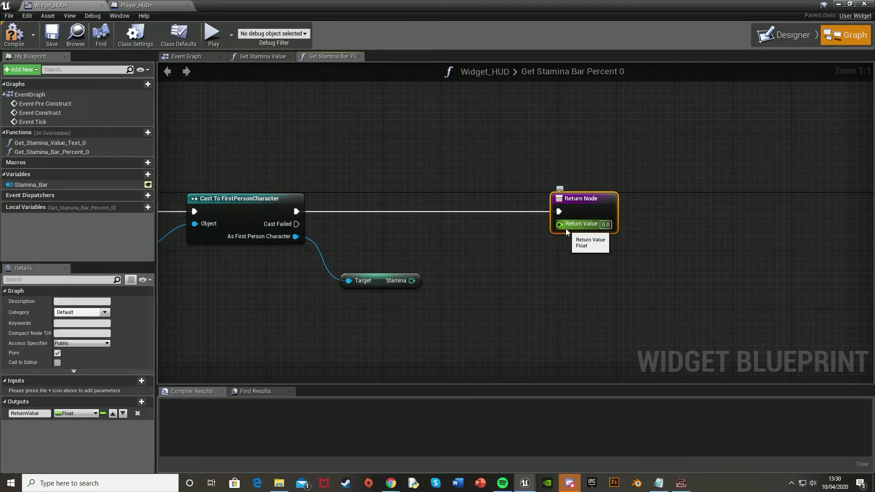
pyautogui.moveTo(574, 201); pyautogui.dragTo(581, 201)
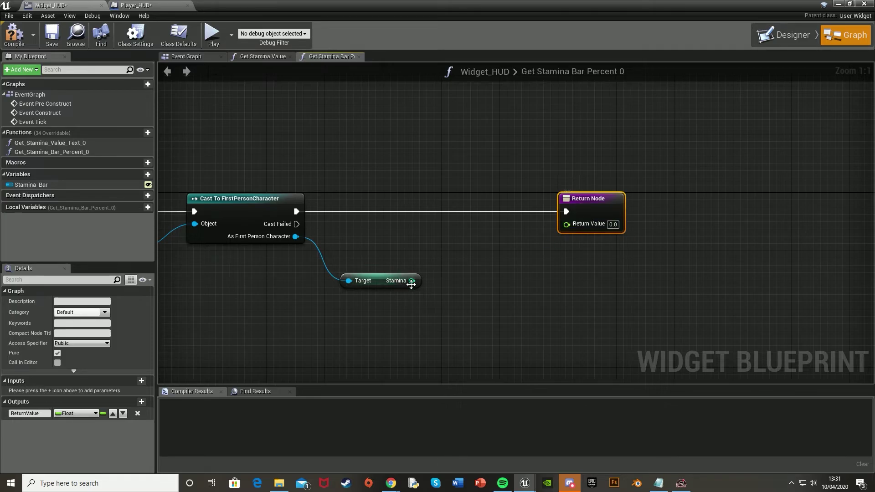
# - Route Stamina through a ToFloat (int) node into the Return Node's Return Value
pyautogui.moveTo(412, 281); pyautogui.dragTo(567, 224)
pyautogui.moveTo(477, 245); pyautogui.dragTo(484, 252)
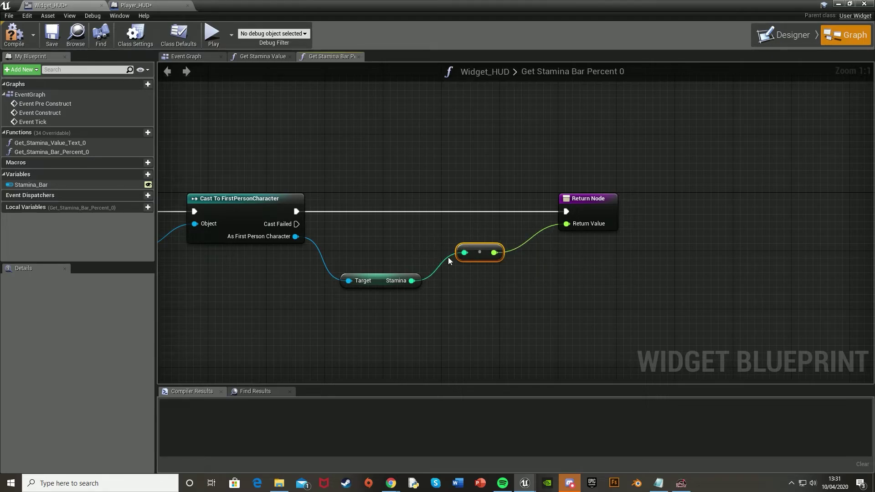
pyautogui.press('Delete')
pyautogui.moveTo(412, 281); pyautogui.dragTo(440, 274)
pyautogui.write('to flo')
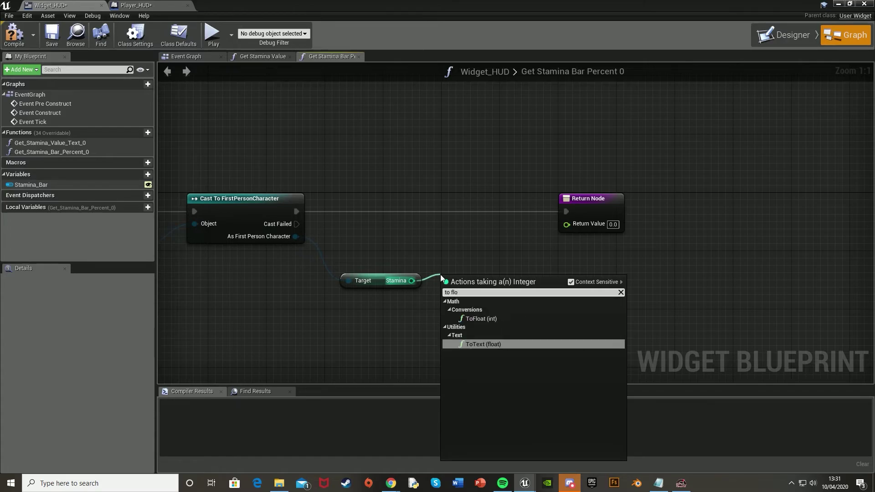
pyautogui.press('Up')
pyautogui.press('Return')
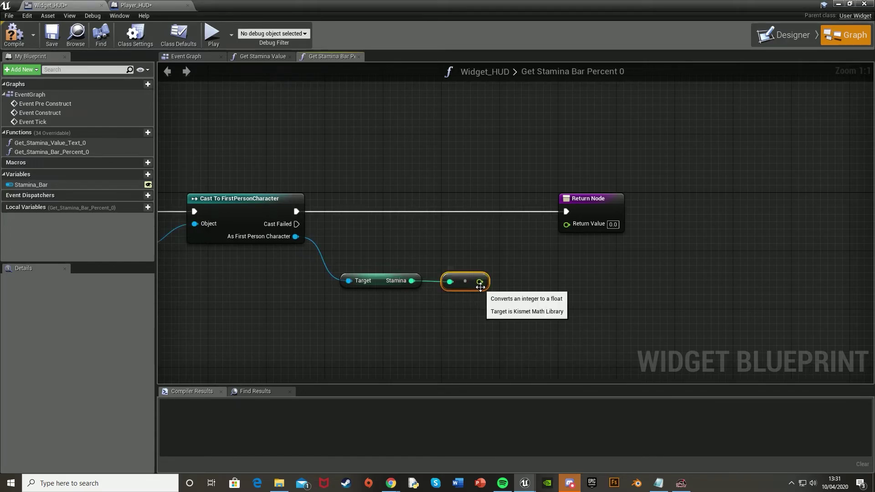
pyautogui.moveTo(480, 282); pyautogui.dragTo(568, 222)
pyautogui.press('Escape')
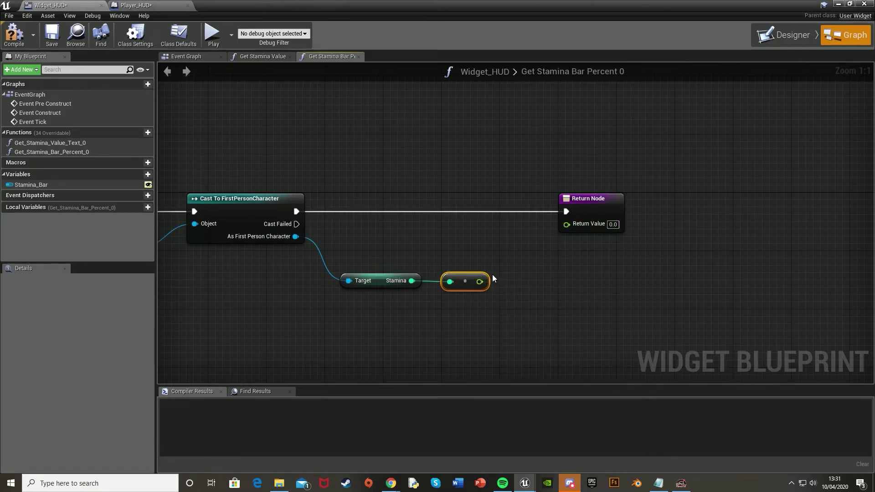
pyautogui.moveTo(479, 282); pyautogui.dragTo(566, 223)
pyautogui.moveTo(486, 275); pyautogui.dragTo(493, 276)
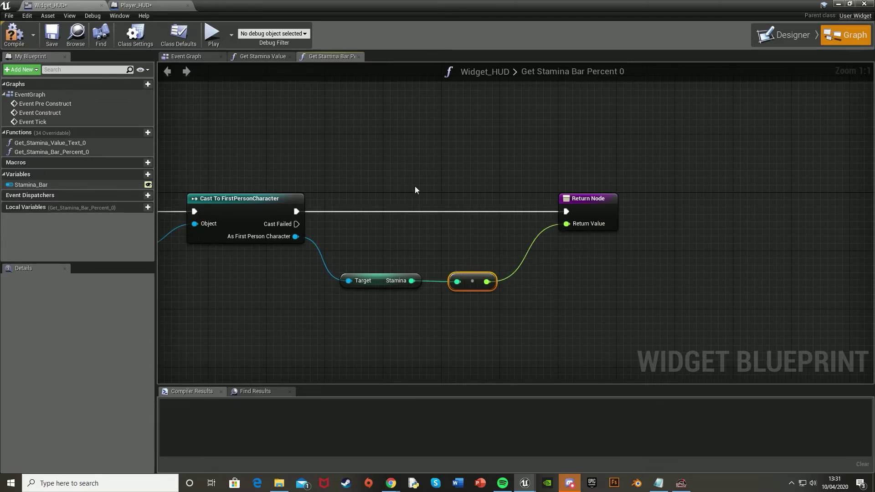
pyautogui.moveTo(383, 243); pyautogui.dragTo(482, 233, button='right')
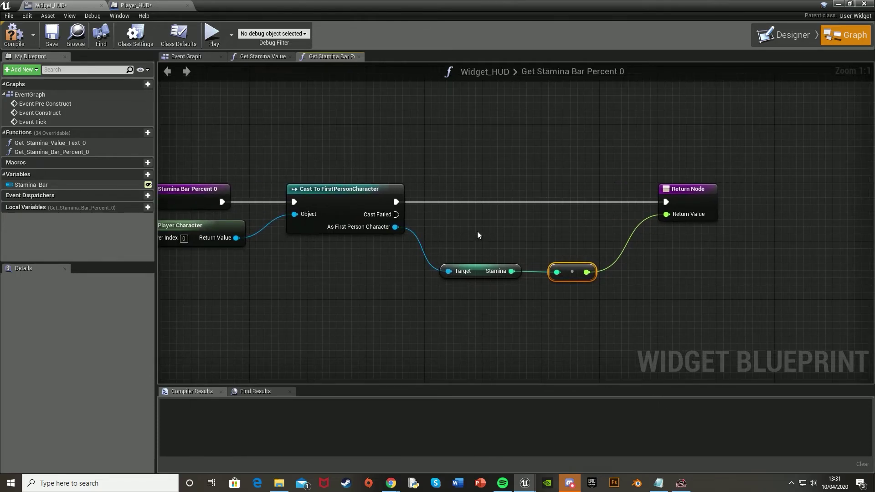
# - Preview the stamina bar filled to 0.9 in the widget designer, then return to the percent graph
pyautogui.click(781, 37)
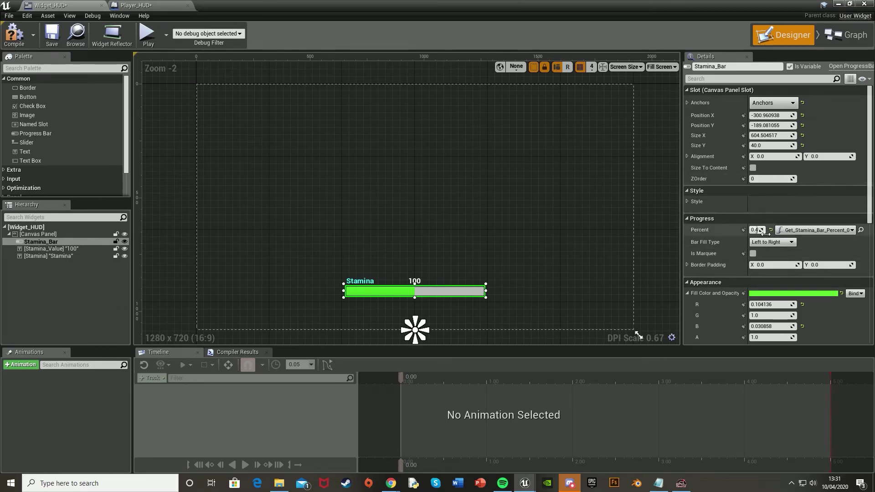
pyautogui.moveTo(759, 230); pyautogui.dragTo(757, 230)
pyautogui.click(843, 40)
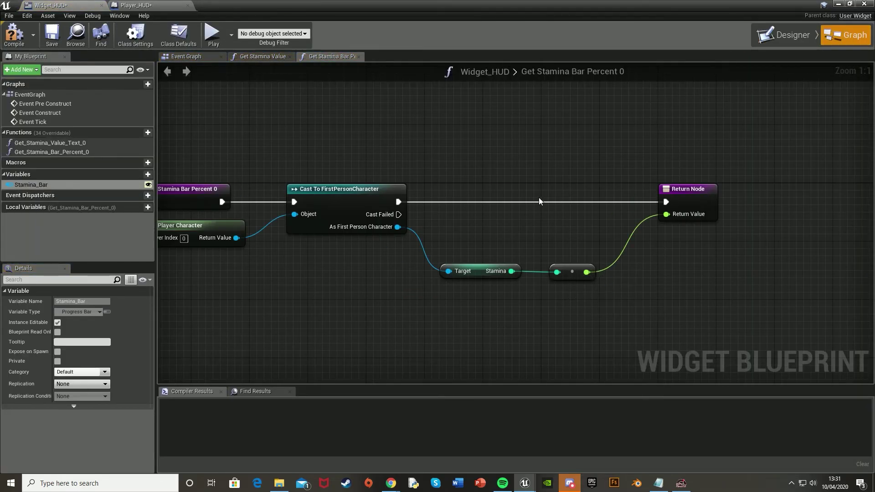
# - Replace the old conversion node with a float / float division node feeding the Return Value
pyautogui.moveTo(539, 198); pyautogui.dragTo(588, 295)
pyautogui.press('Delete')
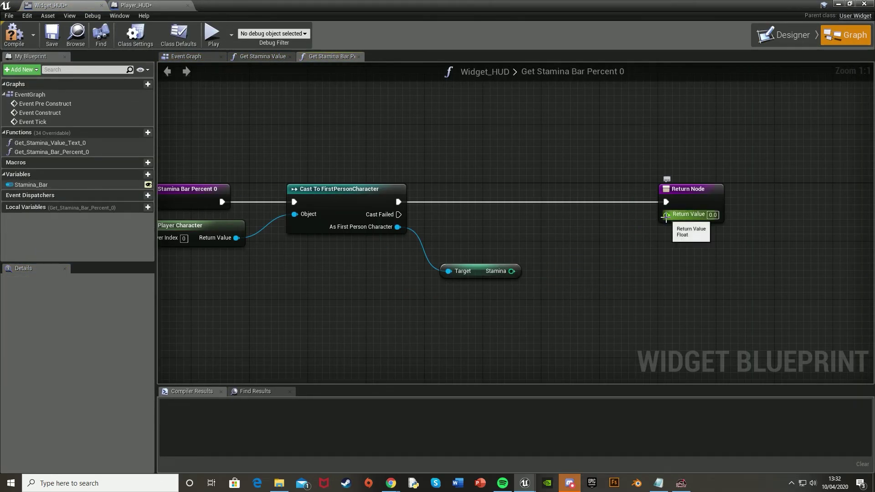
pyautogui.moveTo(666, 215); pyautogui.dragTo(607, 255)
pyautogui.write('float/')
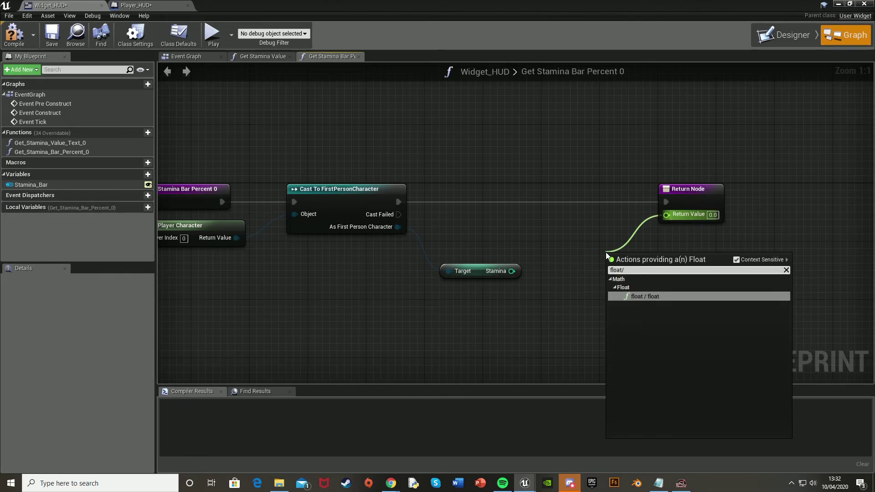
pyautogui.press('Return')
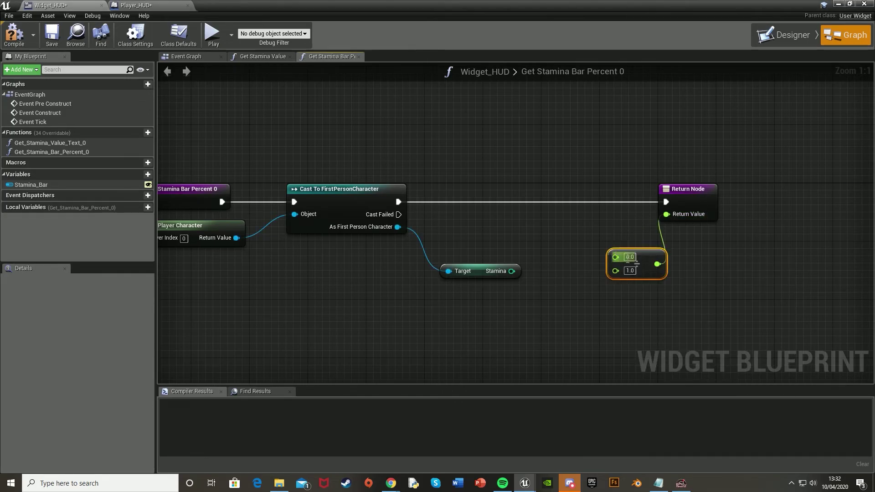
pyautogui.moveTo(644, 267); pyautogui.dragTo(630, 250)
# - Set the division's divisor B to 100 and wire Stamina into input A
pyautogui.click(615, 255)
pyautogui.write('100')
pyautogui.press('Return')
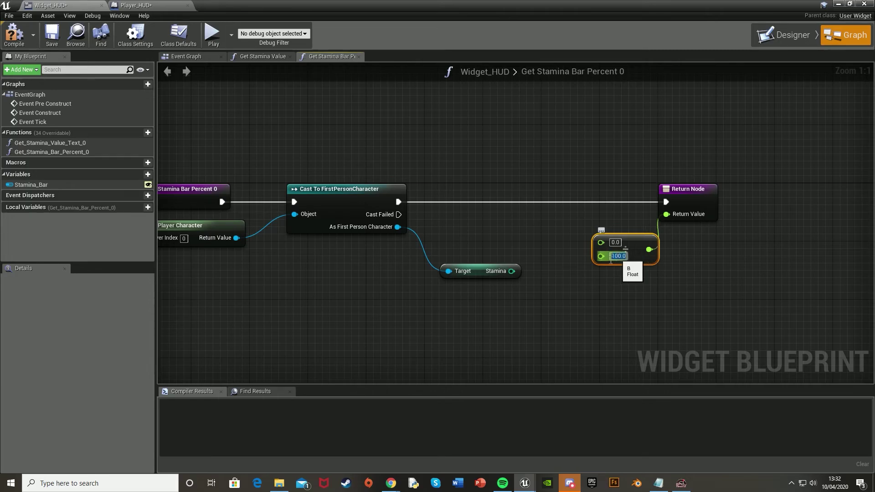
pyautogui.moveTo(513, 271); pyautogui.dragTo(599, 243)
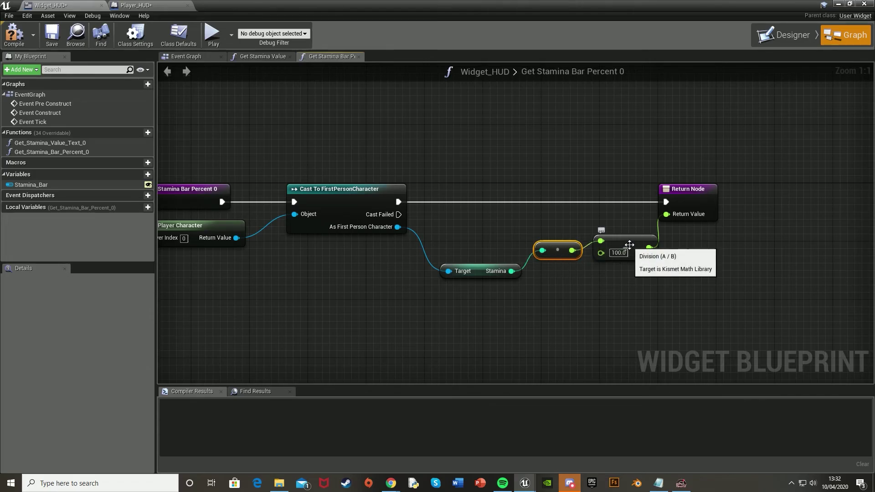
pyautogui.moveTo(680, 216); pyautogui.dragTo(680, 217)
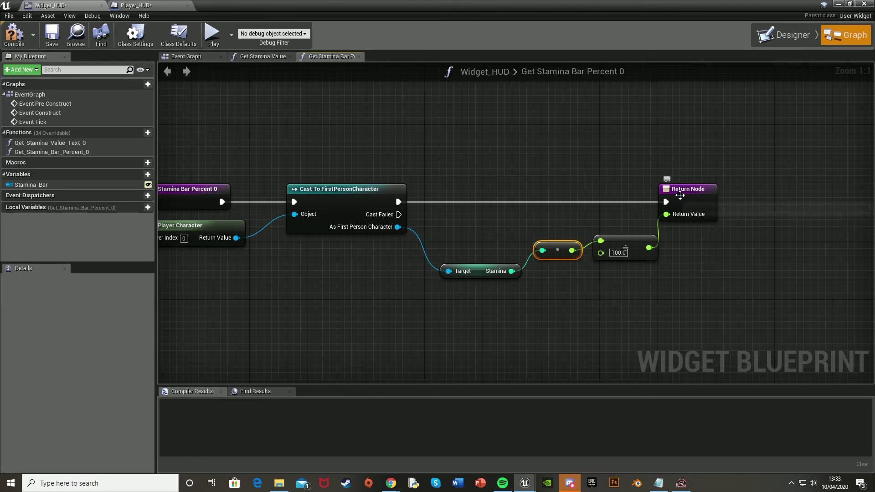
pyautogui.moveTo(681, 194); pyautogui.dragTo(695, 194)
pyautogui.press('Home')
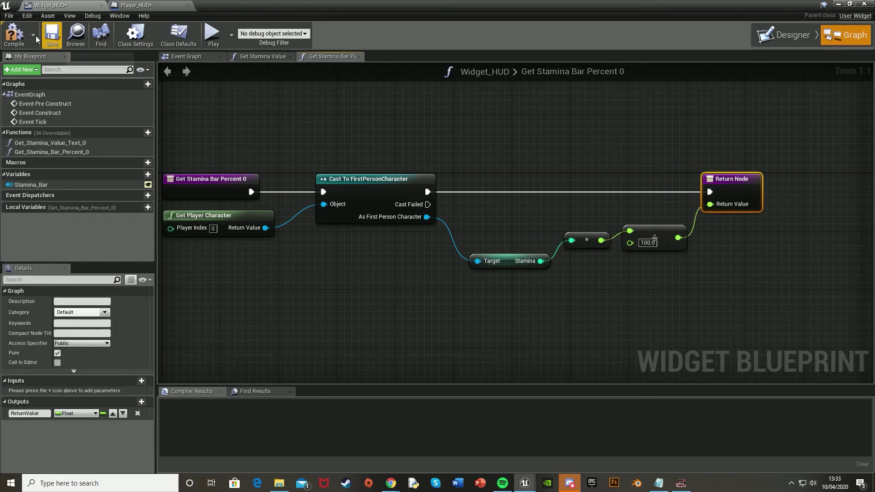
# - Compile the Widget_HUD blueprint and start playing the level in the editor
pyautogui.click(14, 34)
pyautogui.click(838, 4)
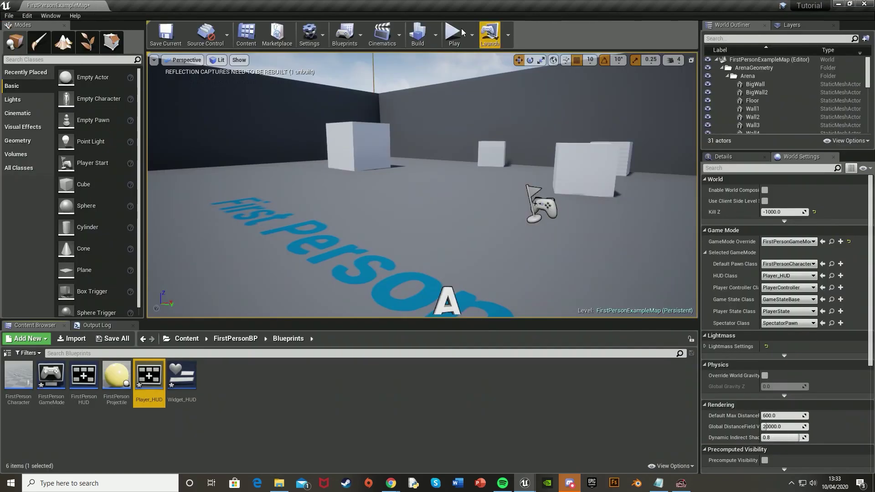
pyautogui.click(454, 32)
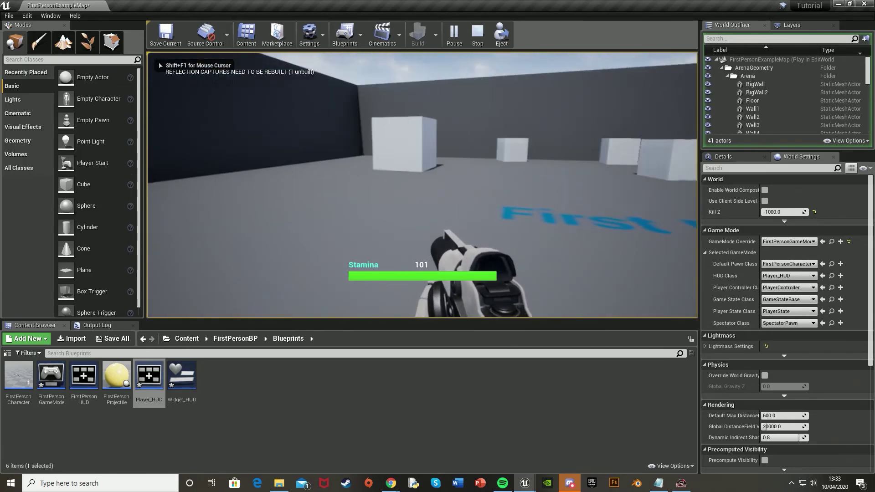
# - Sprint with Shift+W until stamina runs low, walk while it refills, then end play
pyautogui.hotkey('shift', 'w')
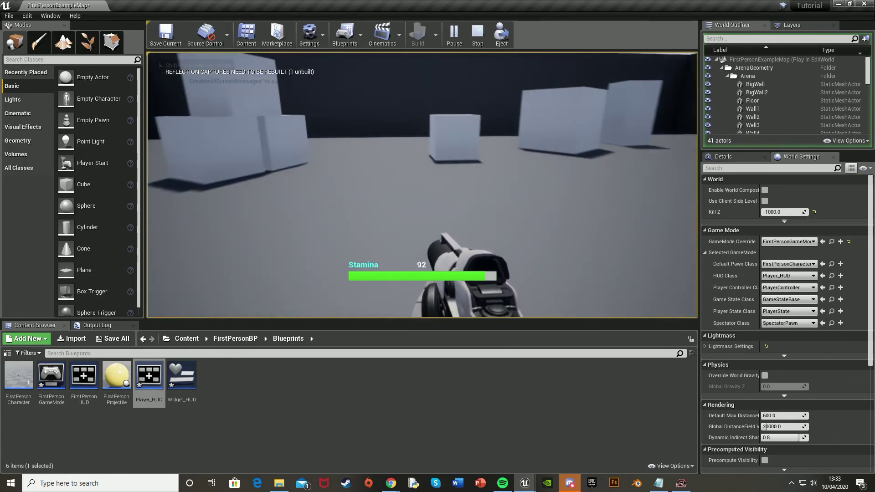
pyautogui.hotkey('shift', 'w')
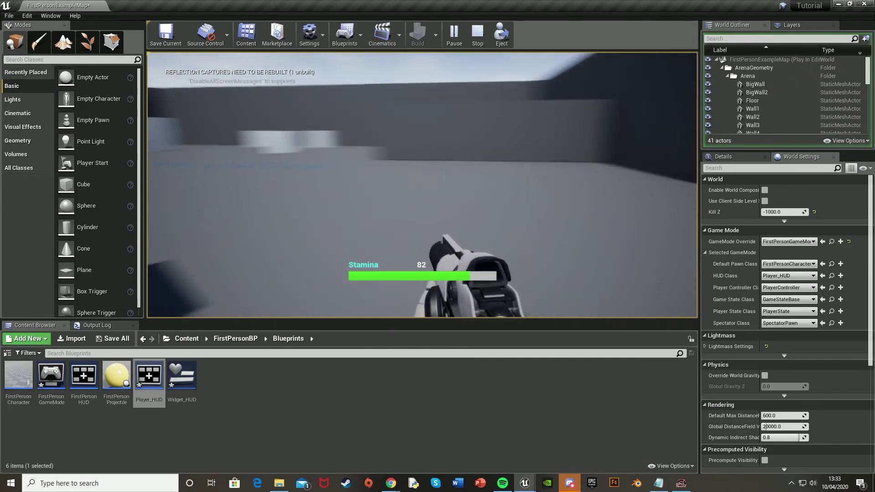
pyautogui.hotkey('shift', 'w')
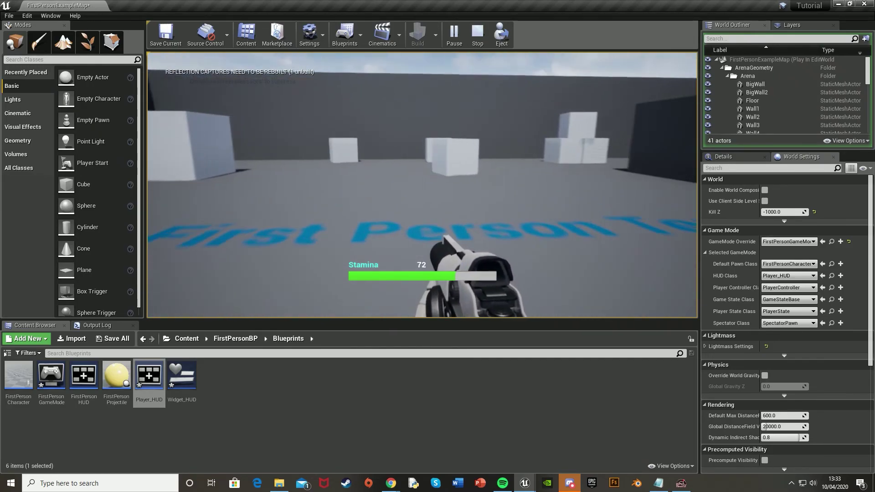
pyautogui.hotkey('shift', 'w')
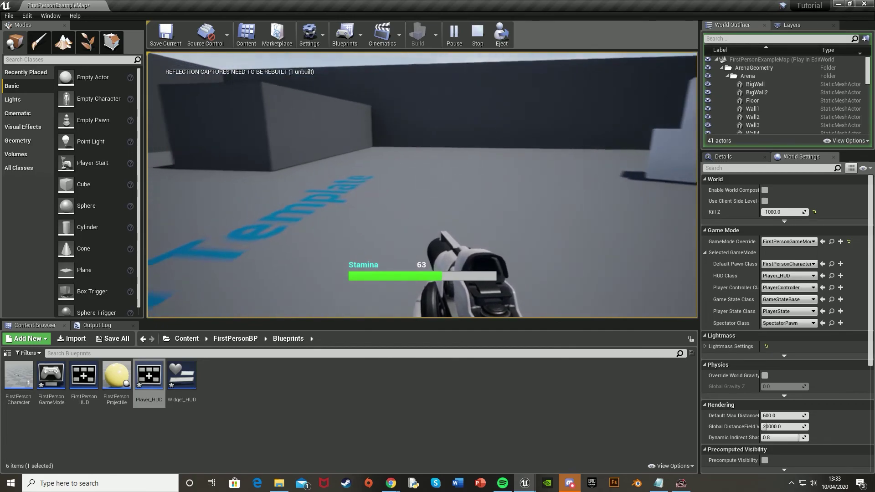
pyautogui.hotkey('shift', 'w')
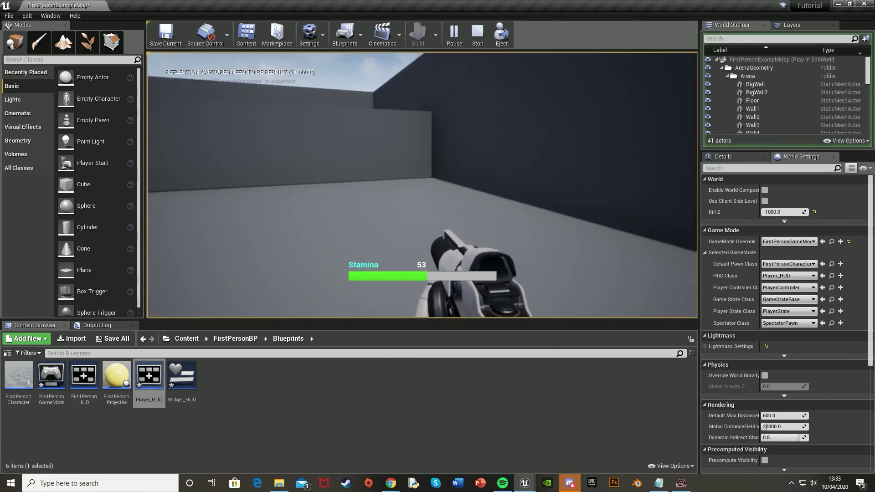
pyautogui.hotkey('shift', 'w')
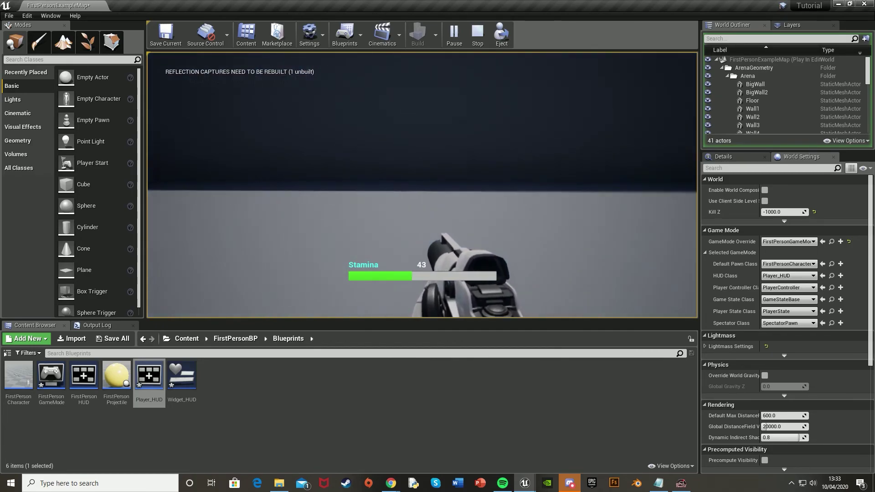
pyautogui.hotkey('shift', 'w')
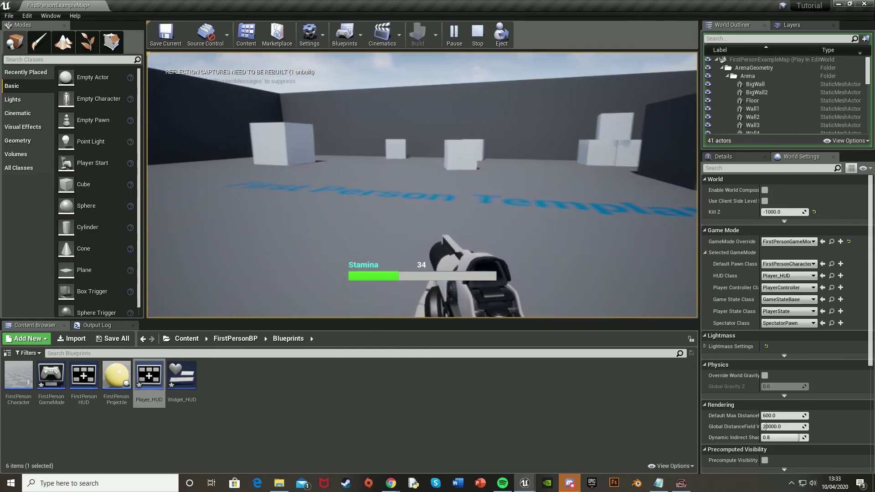
pyautogui.press('w')
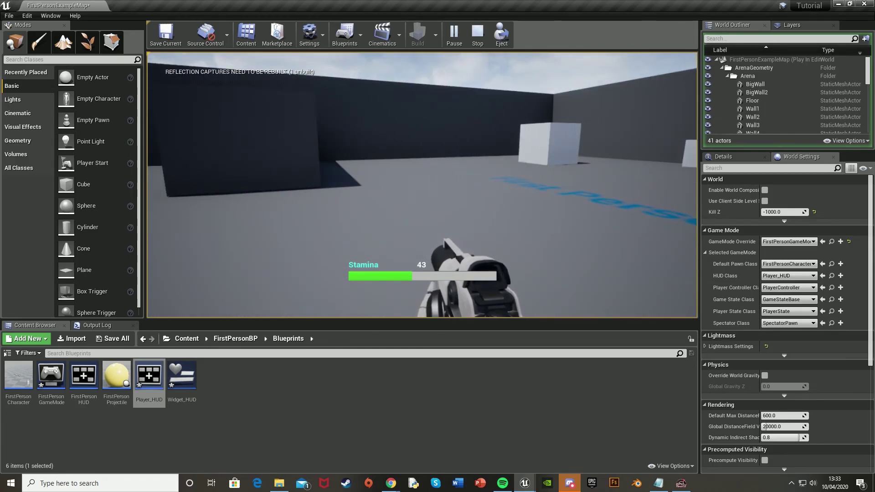
pyautogui.press('w')
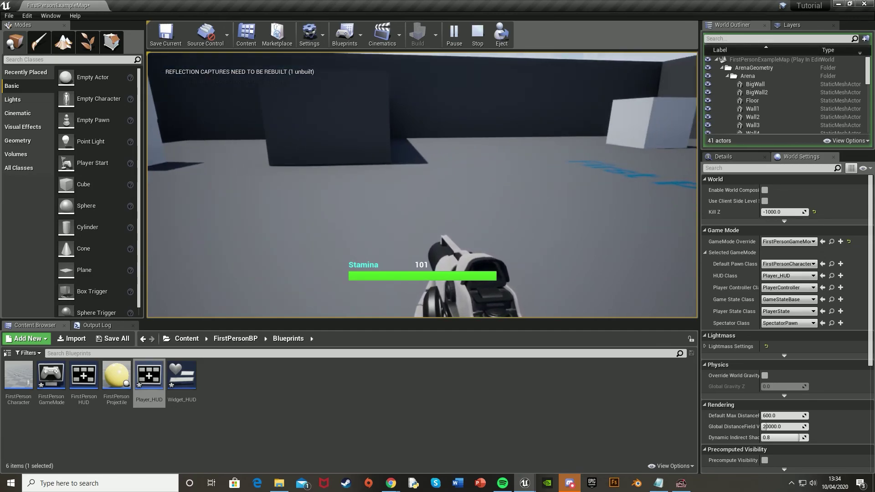
pyautogui.press('Escape')
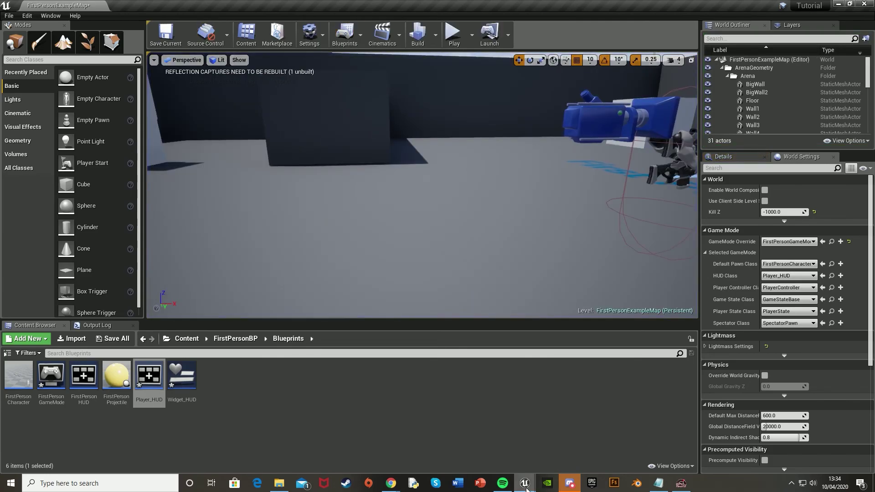
# - Check the Widget_HUD compiler results for success, then return to the level editor
pyautogui.moveTo(525, 483)
pyautogui.click(564, 458)
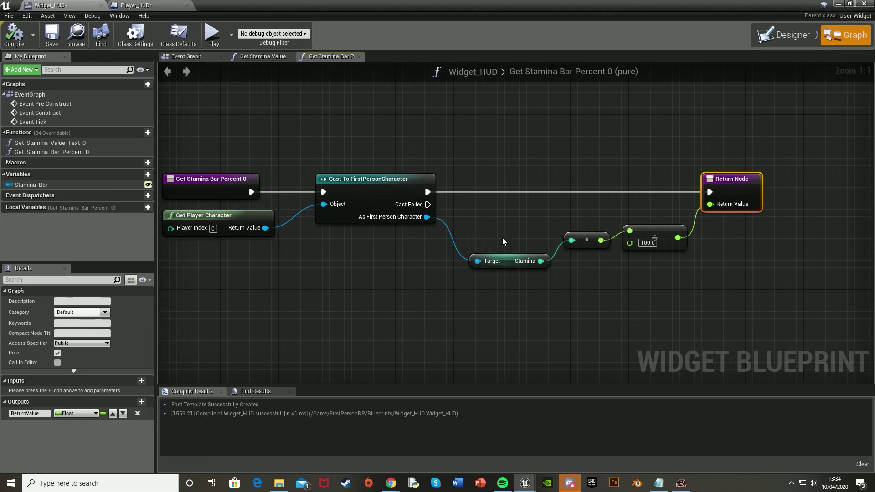
pyautogui.click(838, 4)
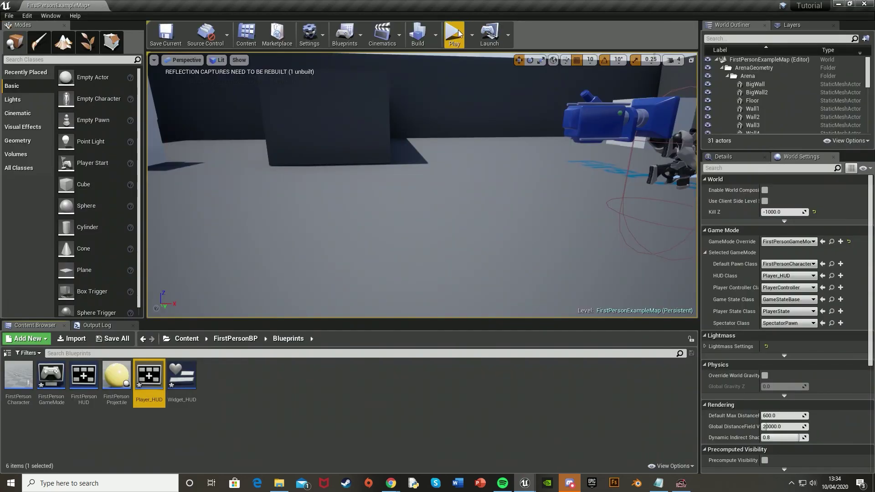